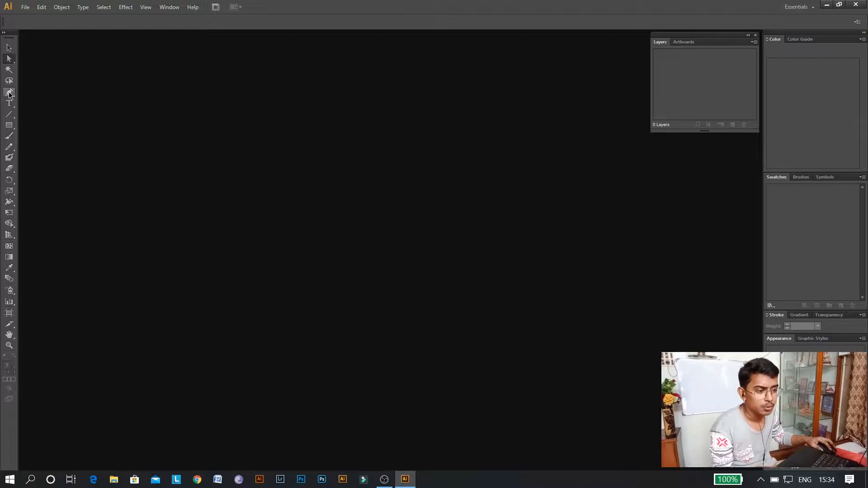
{"action": "left_click", "coordinate": [8, 96]}
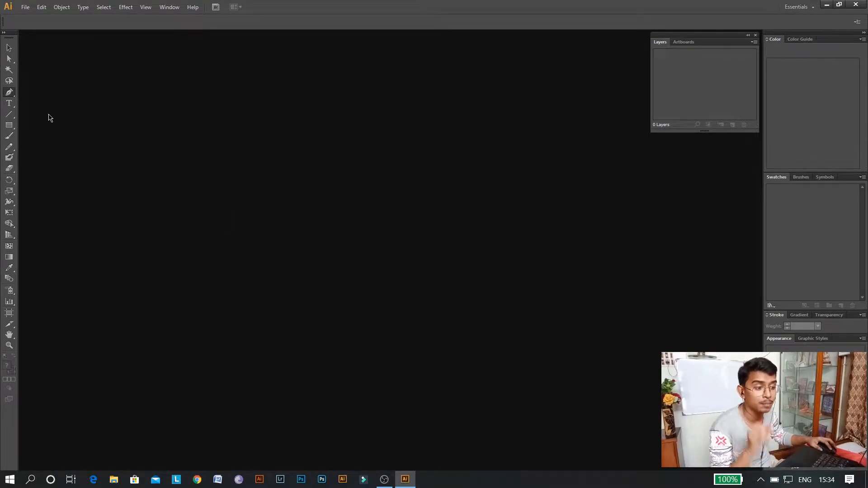
{"action": "left_click", "coordinate": [8, 114]}
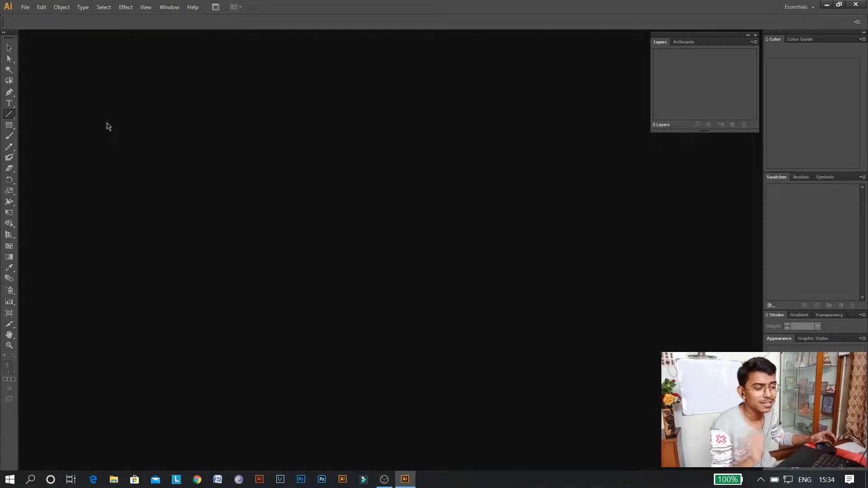
{"action": "left_click", "coordinate": [8, 140]}
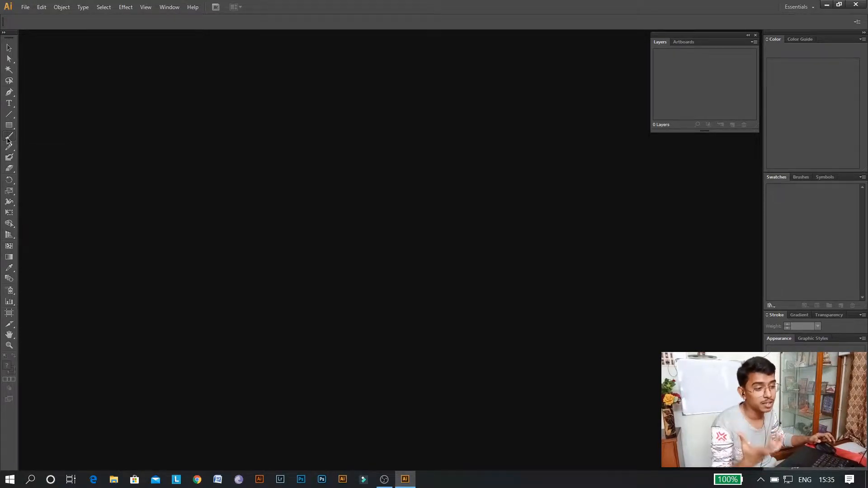
{"action": "left_click", "coordinate": [8, 138]}
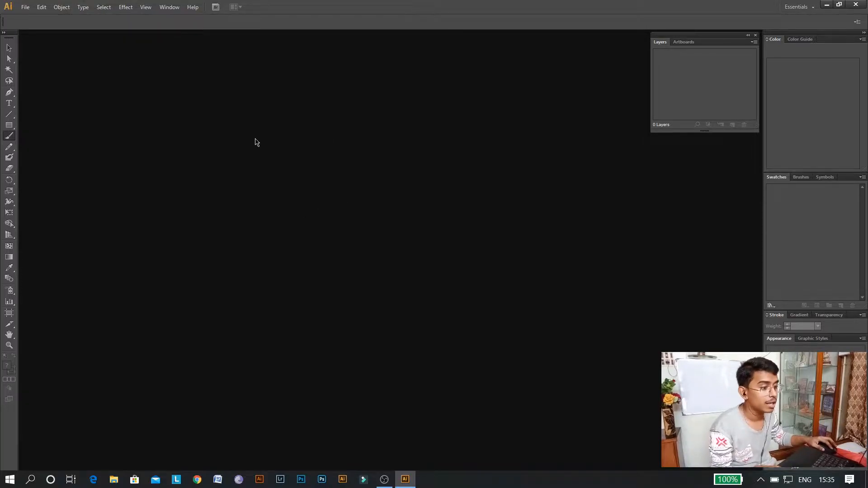
{"action": "left_click", "coordinate": [9, 48]}
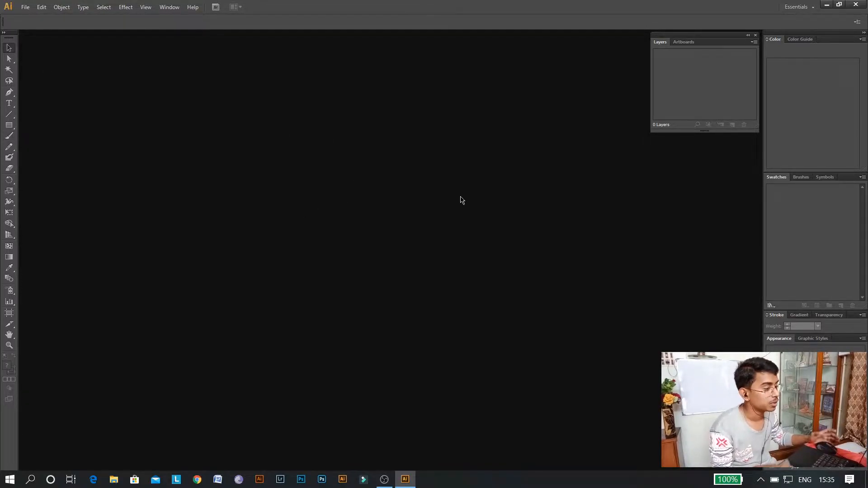
{"action": "left_click", "coordinate": [26, 6]}
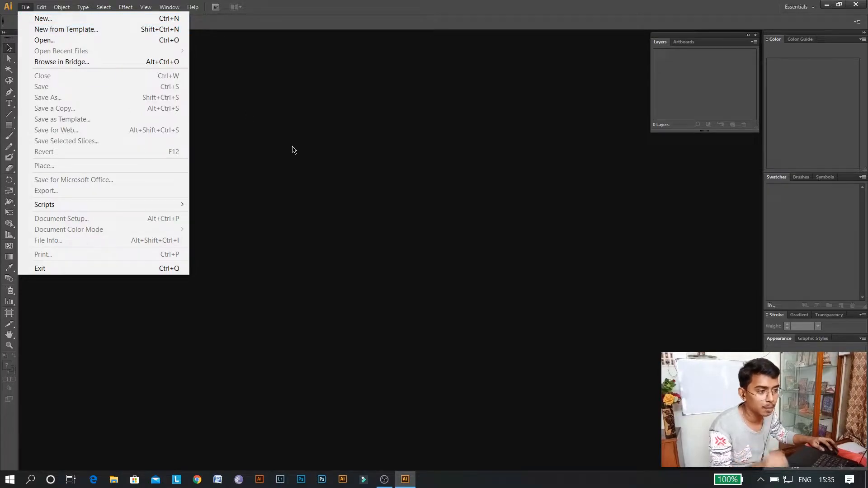
{"action": "left_click", "coordinate": [339, 184]}
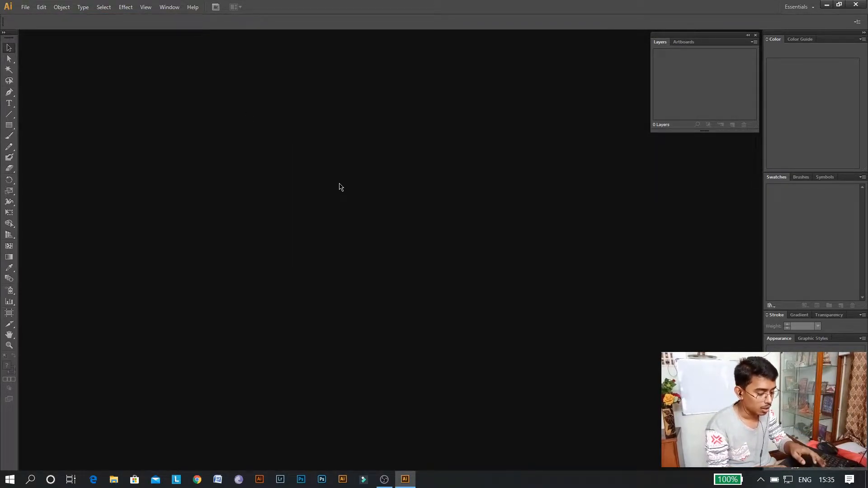
Start a new document and name it MANDALA.
{"action": "key", "text": "ctrl+n"}
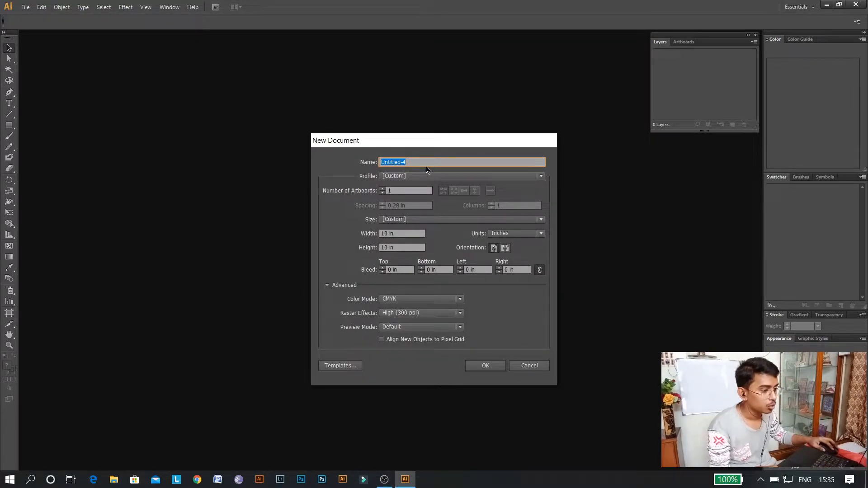
{"action": "key", "text": "Caps_Lock"}
{"action": "type", "text": "MANDLA"}
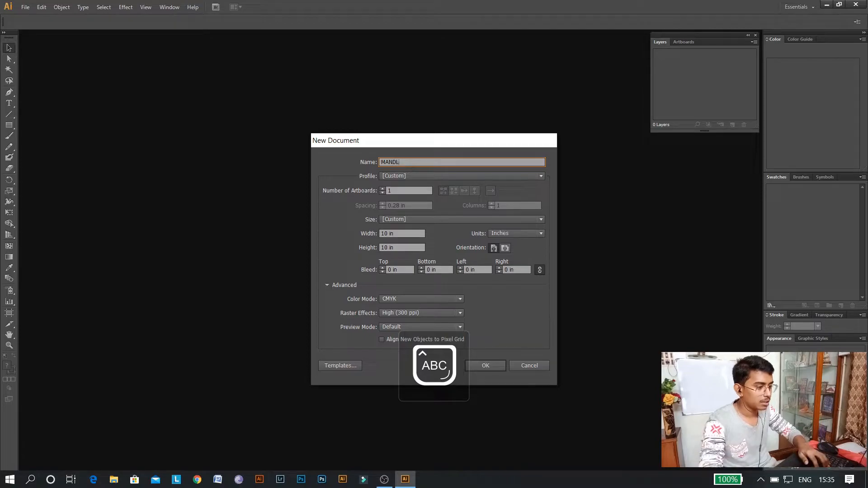
{"action": "key", "text": "BackSpace"}
{"action": "key", "text": "BackSpace"}
{"action": "type", "text": "ALA"}
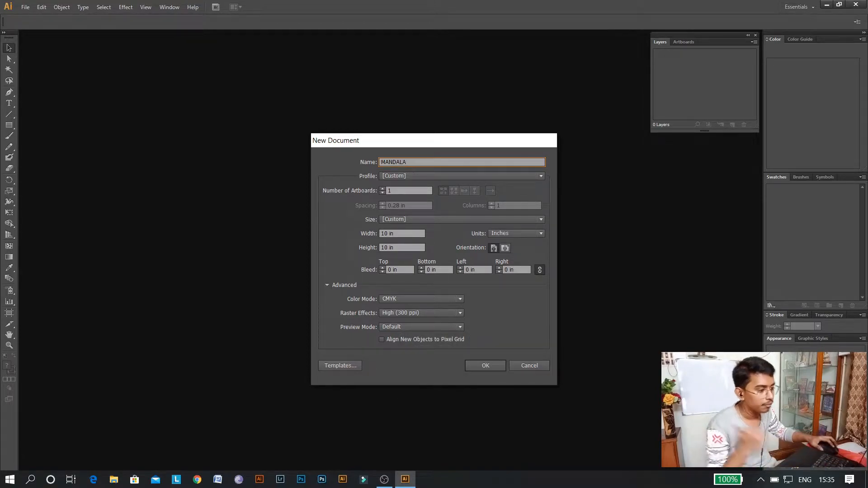
Create the document at 10 × 10 in with inches as units, CMYK color mode and High (300 ppi) raster effects.
{"action": "left_click", "coordinate": [398, 234]}
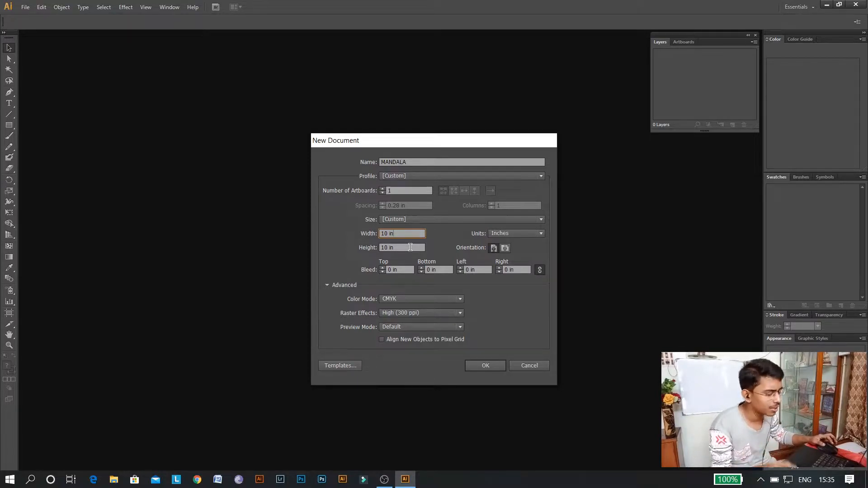
{"action": "left_click", "coordinate": [525, 233]}
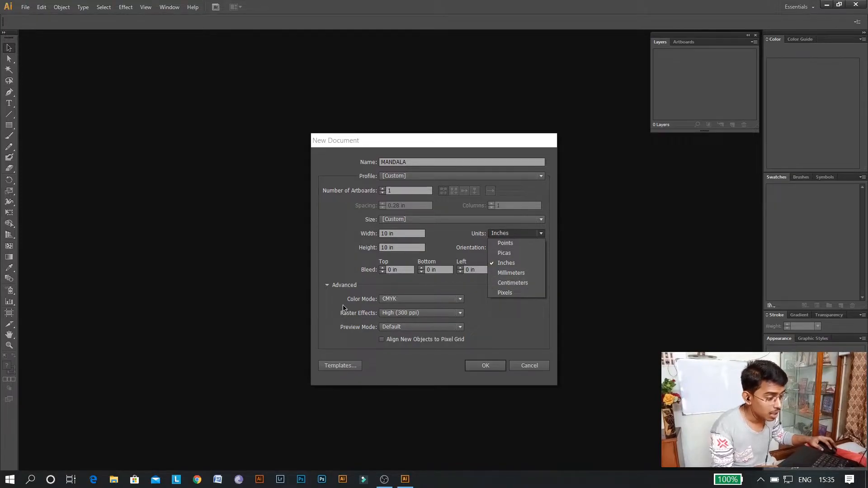
{"action": "left_click", "coordinate": [540, 233]}
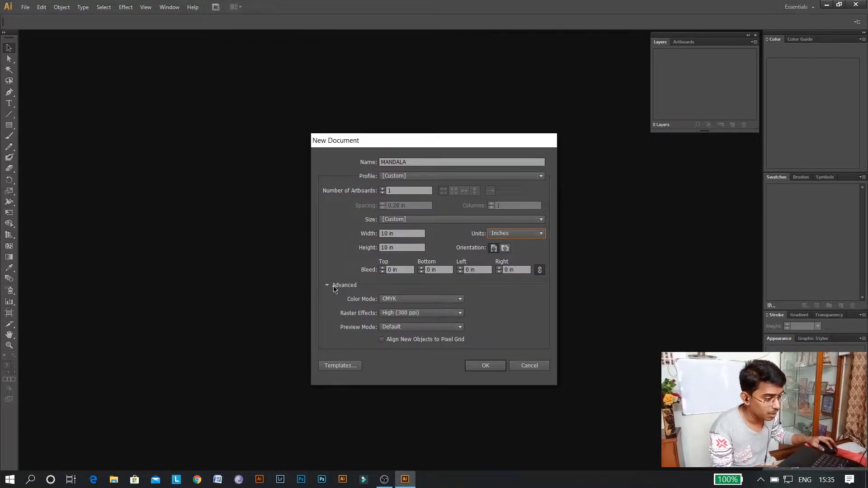
{"action": "left_click", "coordinate": [399, 302]}
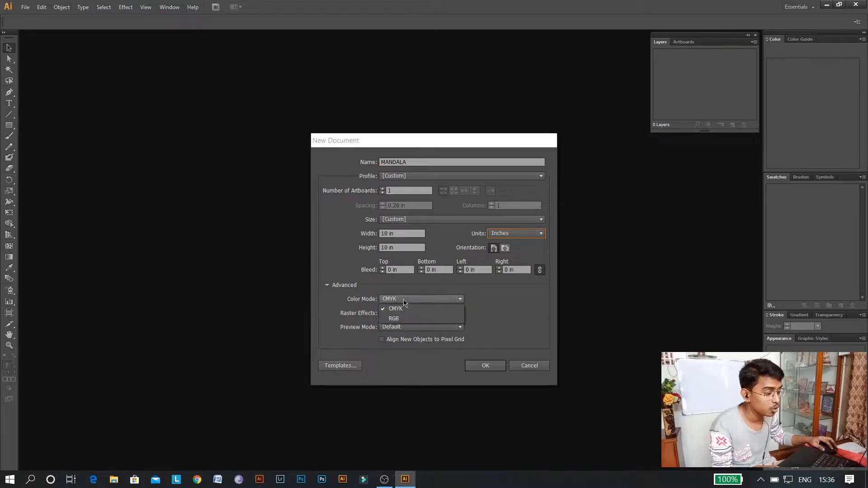
{"action": "left_click", "coordinate": [409, 305]}
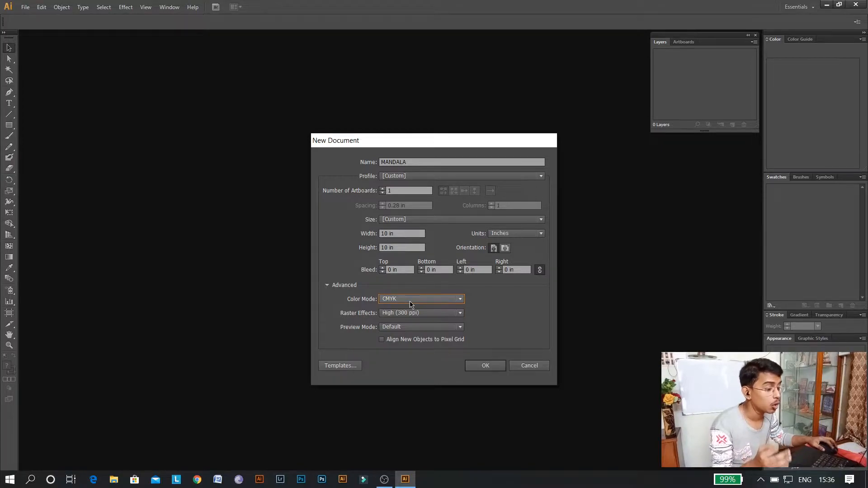
{"action": "left_click", "coordinate": [411, 305]}
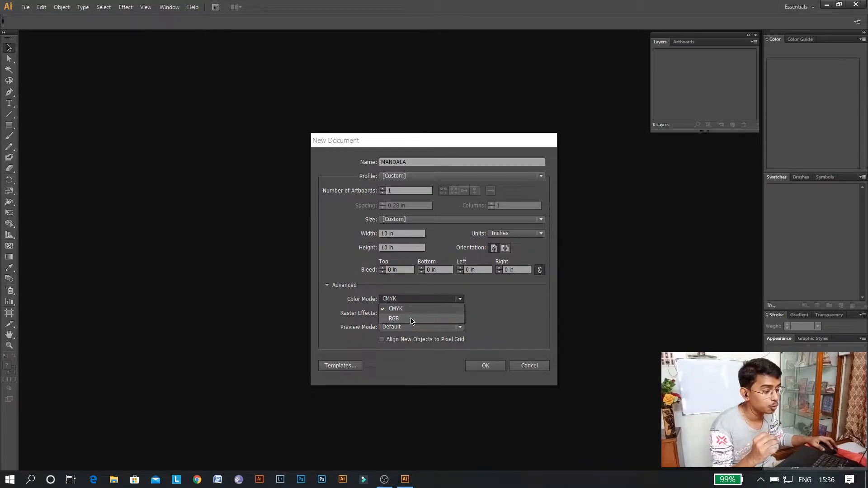
{"action": "left_click", "coordinate": [443, 302]}
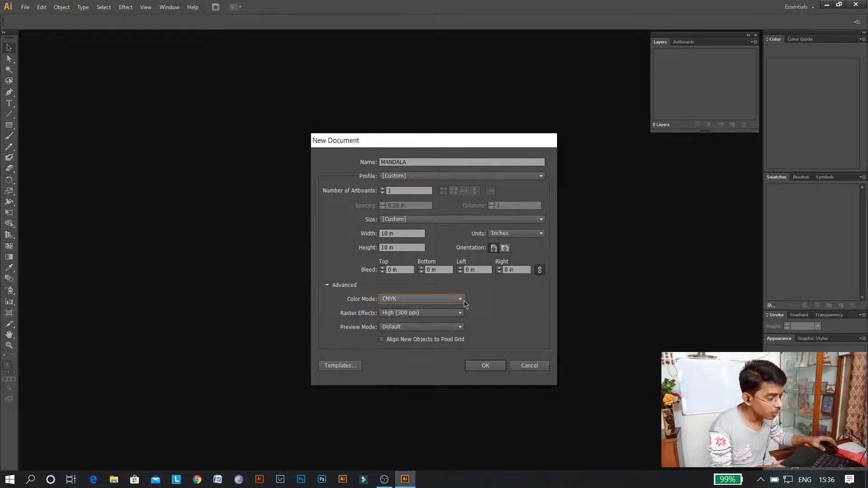
{"action": "left_click", "coordinate": [437, 315]}
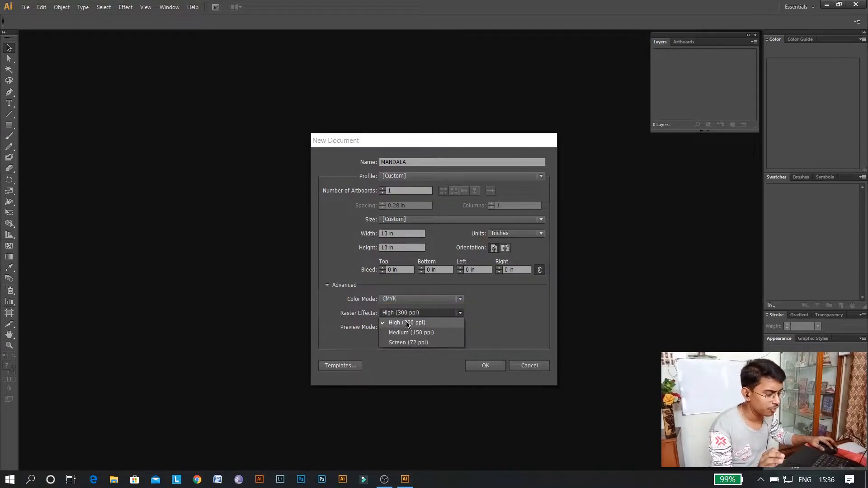
{"action": "left_click", "coordinate": [451, 318]}
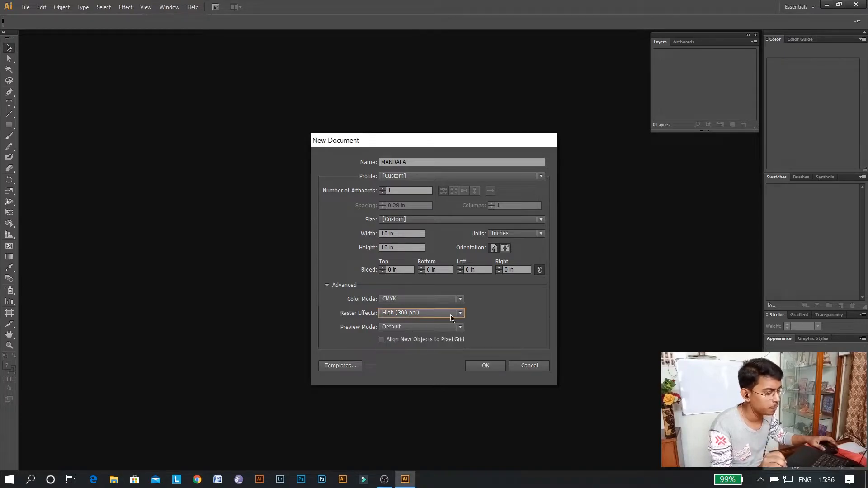
{"action": "left_click", "coordinate": [499, 367]}
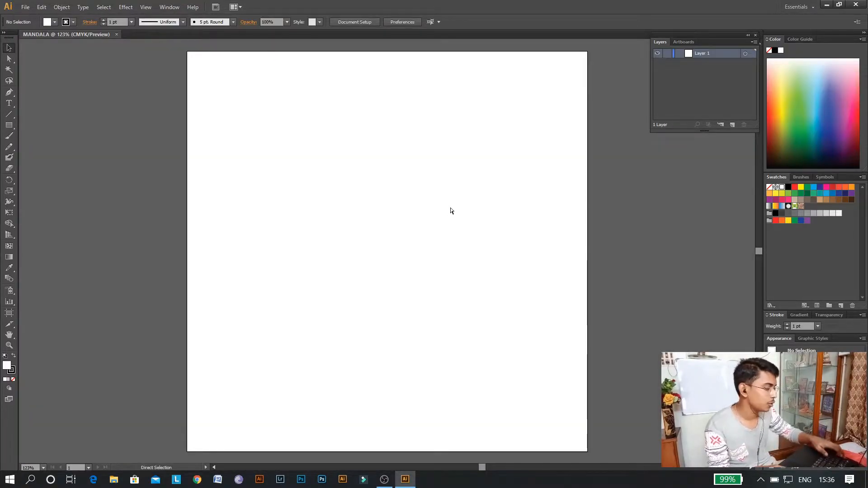
Draw a vertical line about 10.7 in long and a horizontal line about 11.4 in long, crossing at the artboard's center.
{"action": "key", "text": "ctrl+minus"}
{"action": "key", "text": "ctrl+minus"}
{"action": "key", "text": "ctrl+plus"}
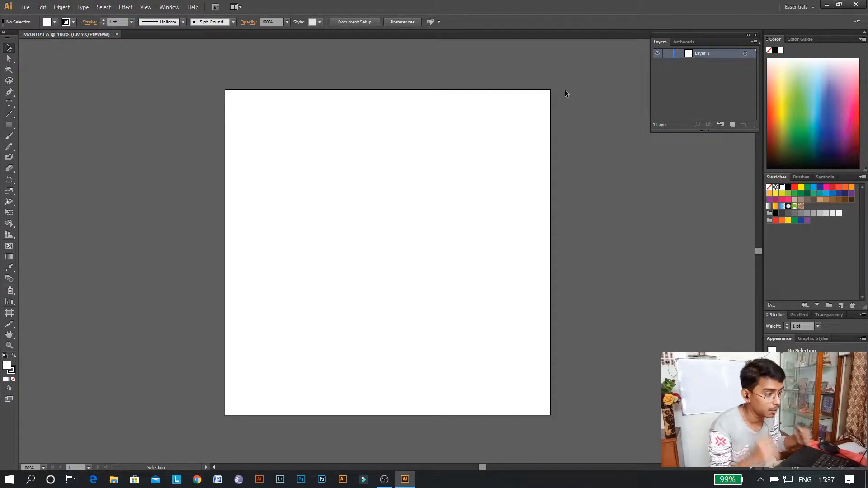
{"action": "left_click", "coordinate": [8, 115]}
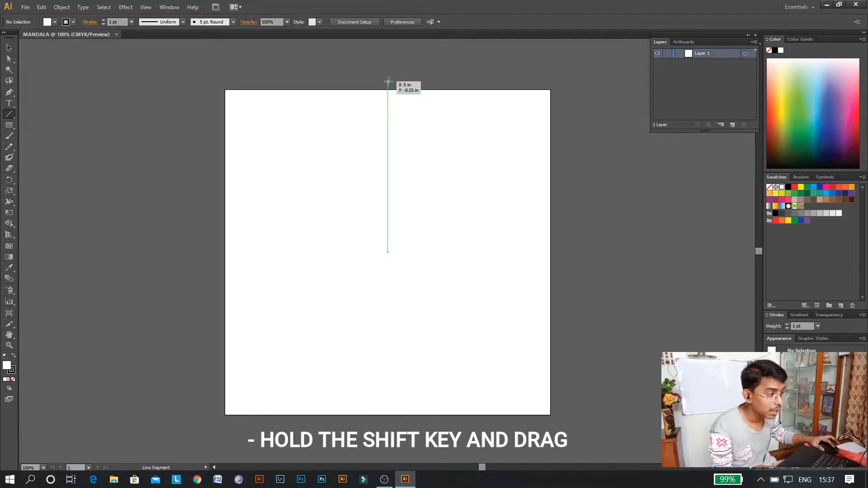
{"action": "left_click_drag", "start_coordinate": [388, 82], "coordinate": [391, 430]}
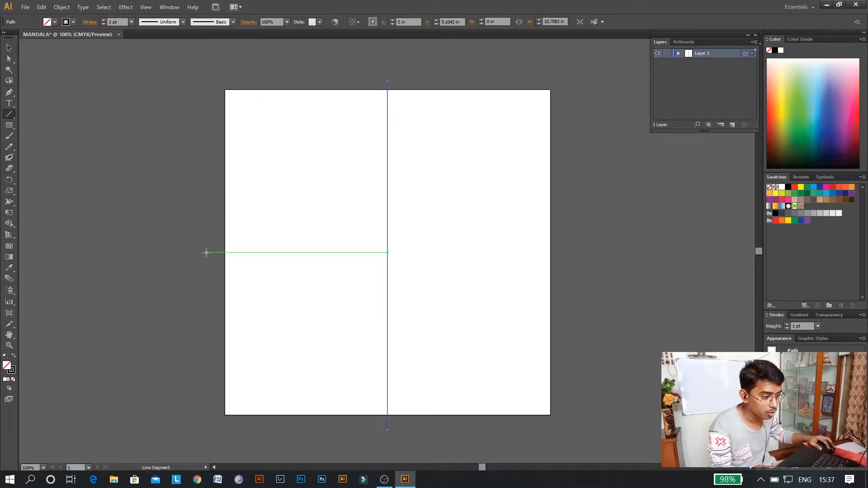
{"action": "left_click_drag", "start_coordinate": [206, 253], "coordinate": [575, 267]}
Select both lines and align their centers horizontally and vertically to each other.
{"action": "left_click", "coordinate": [9, 47]}
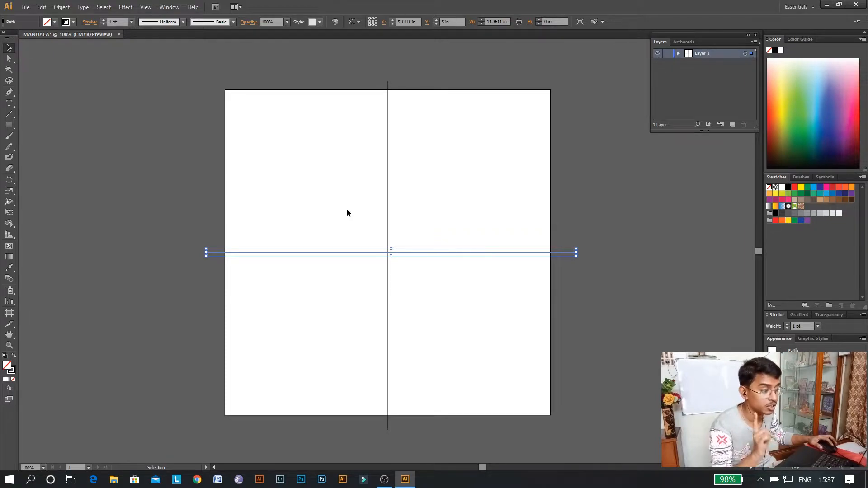
{"action": "left_click_drag", "start_coordinate": [308, 170], "coordinate": [468, 350]}
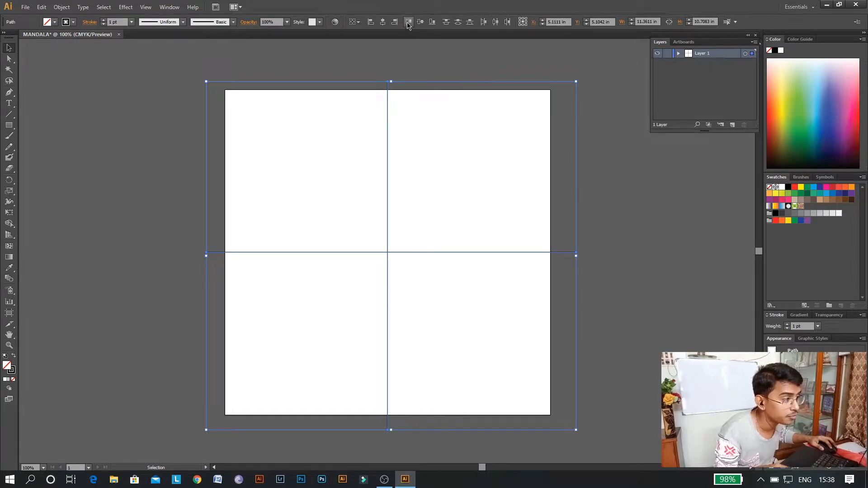
{"action": "left_click", "coordinate": [380, 24]}
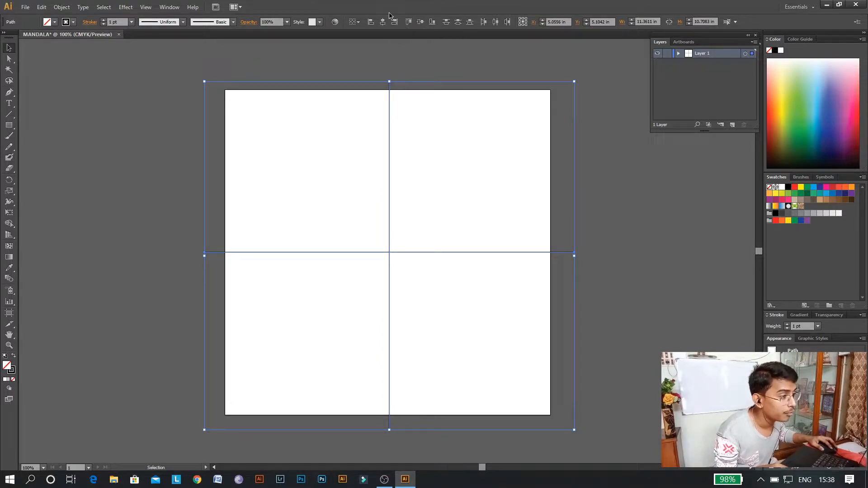
{"action": "left_click", "coordinate": [421, 22]}
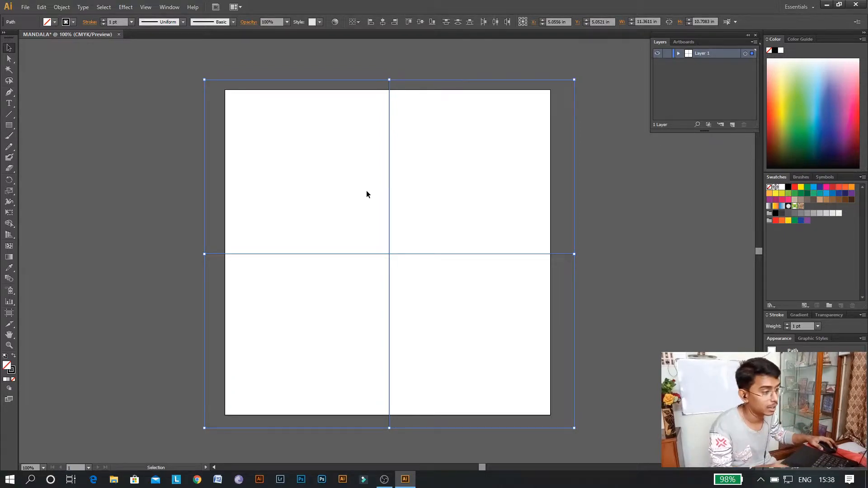
Apply a Transform effect to the crossed lines with 11 copies and a 15° rotation angle, checking the preview.
{"action": "left_click", "coordinate": [125, 7]}
{"action": "mouse_move", "coordinate": [163, 106]}
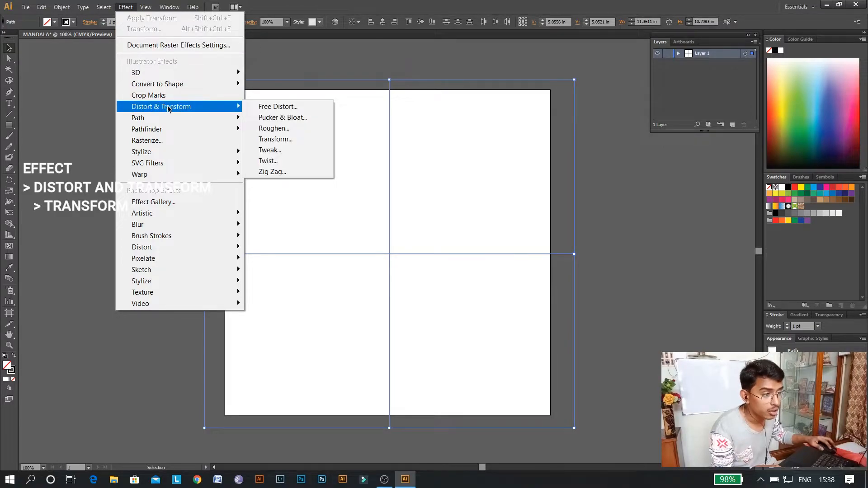
{"action": "left_click", "coordinate": [293, 139]}
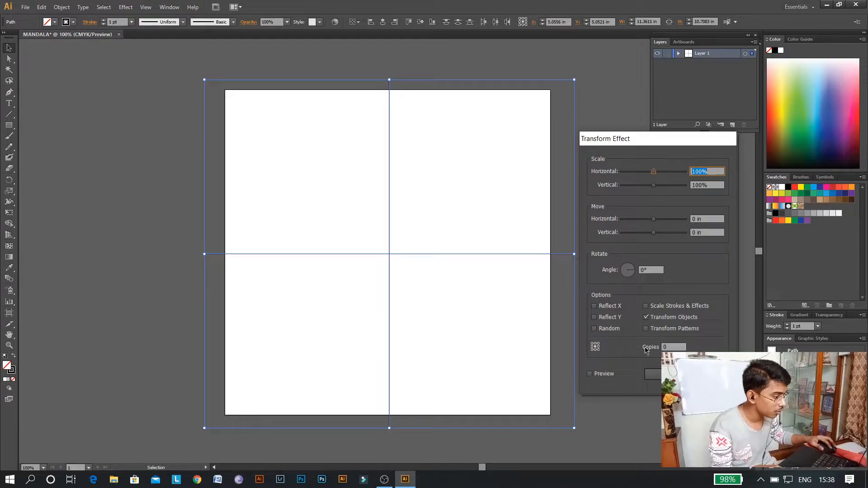
{"action": "left_click", "coordinate": [669, 346]}
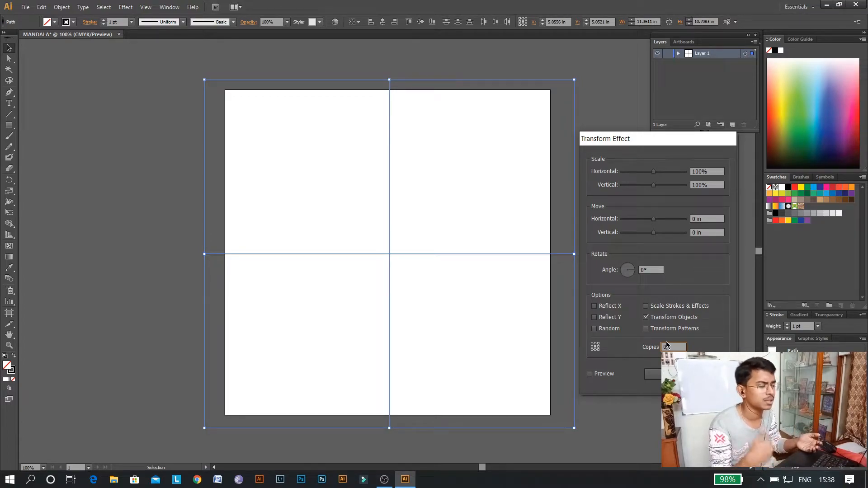
{"action": "type", "text": "11"}
{"action": "left_click", "coordinate": [653, 270]}
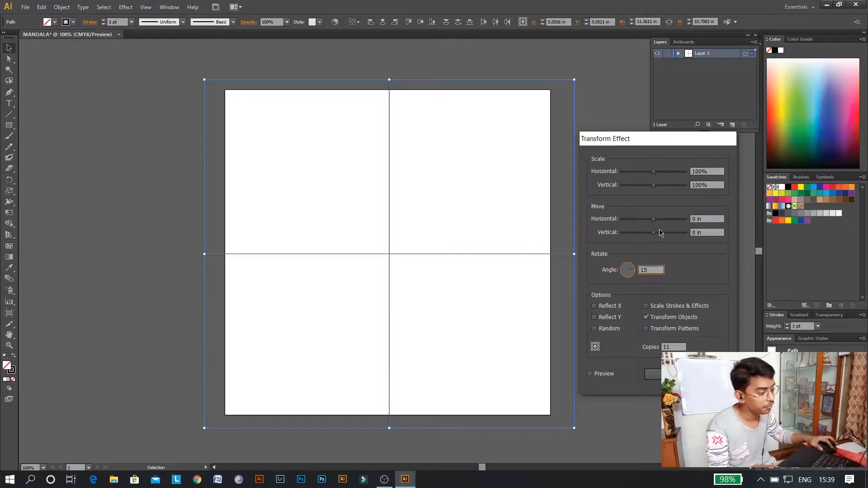
{"action": "left_click", "coordinate": [601, 375]}
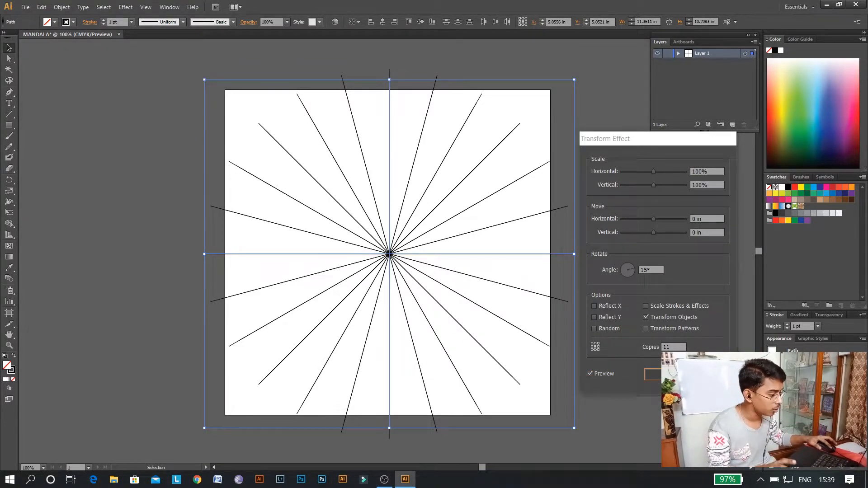
{"action": "left_click", "coordinate": [653, 374]}
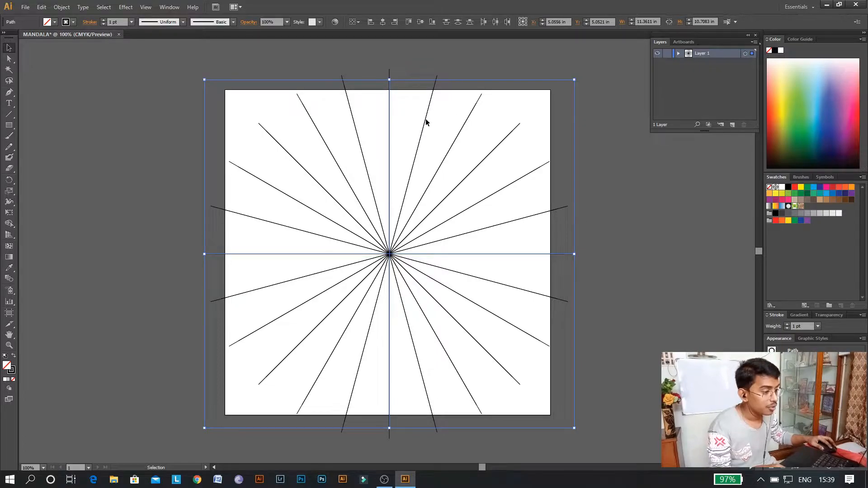
Rename the layer holding the radial lines to GUIDE LINES.
{"action": "double_click", "coordinate": [704, 53]}
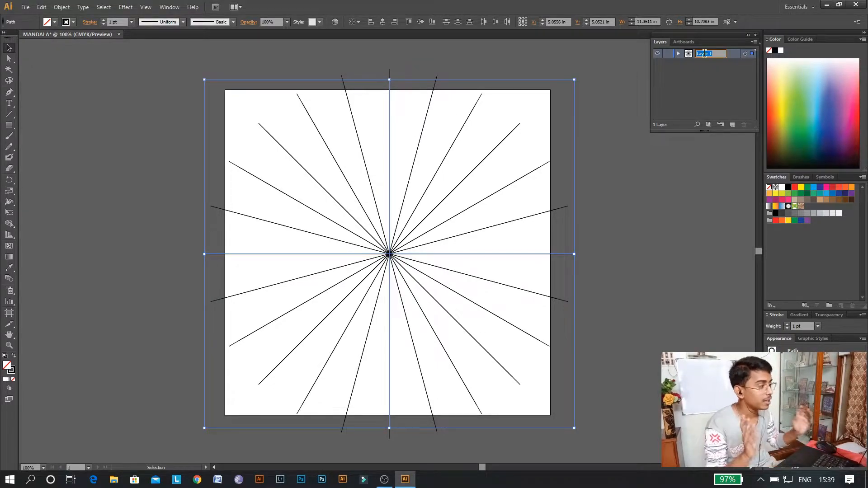
{"action": "type", "text": "GUIDE LINES"}
{"action": "key", "text": "Return"}
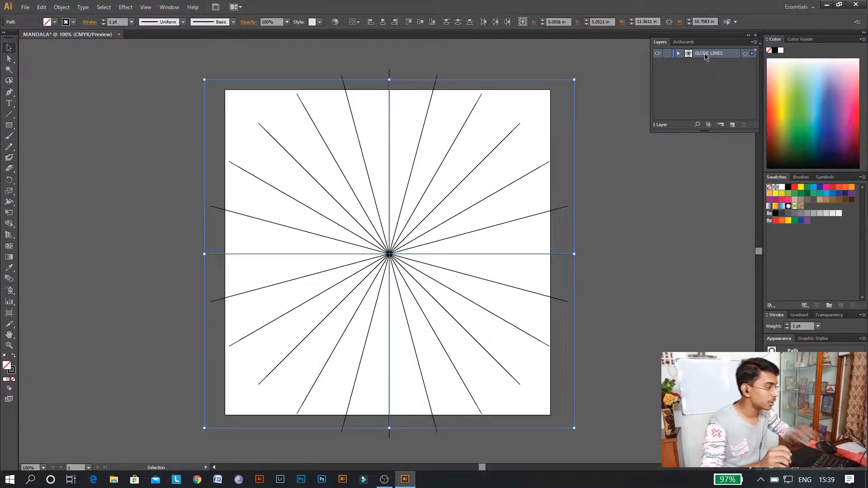
Add a new layer and draw a vertical line about 10.6 in long and a horizontal line about 11.2 in long over the center guides.
{"action": "left_click", "coordinate": [731, 127]}
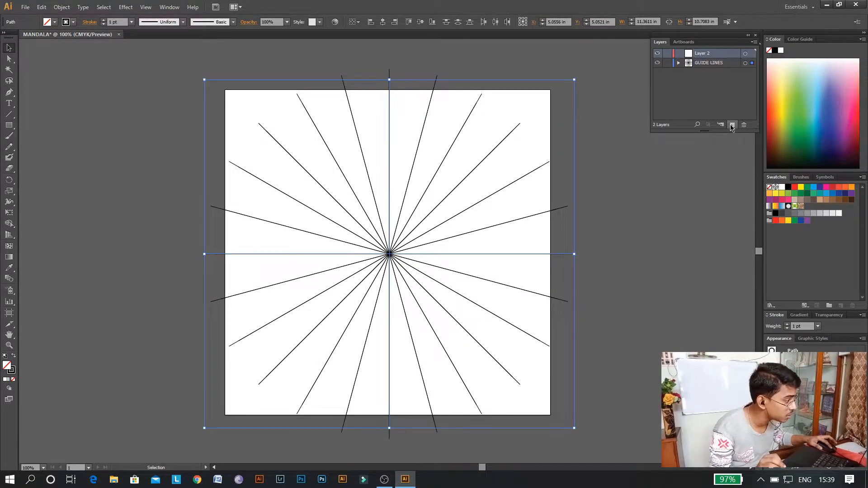
{"action": "left_click", "coordinate": [172, 106]}
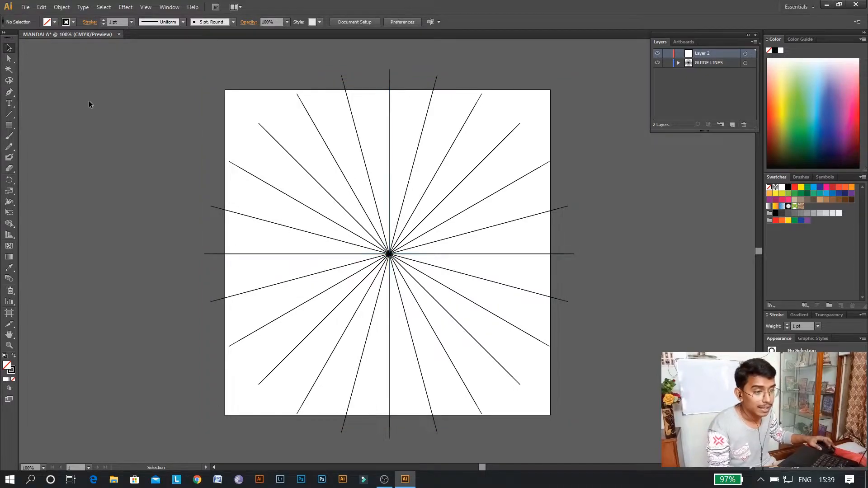
{"action": "left_click", "coordinate": [9, 114]}
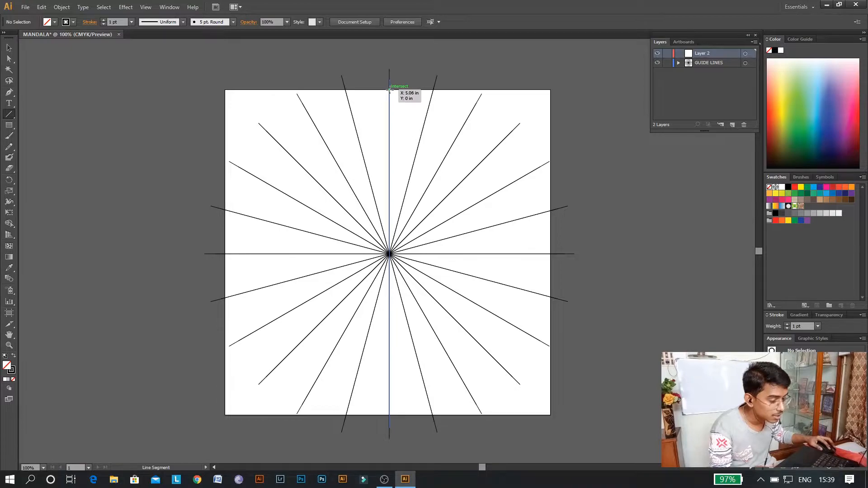
{"action": "left_click_drag", "start_coordinate": [389, 89], "coordinate": [389, 435]}
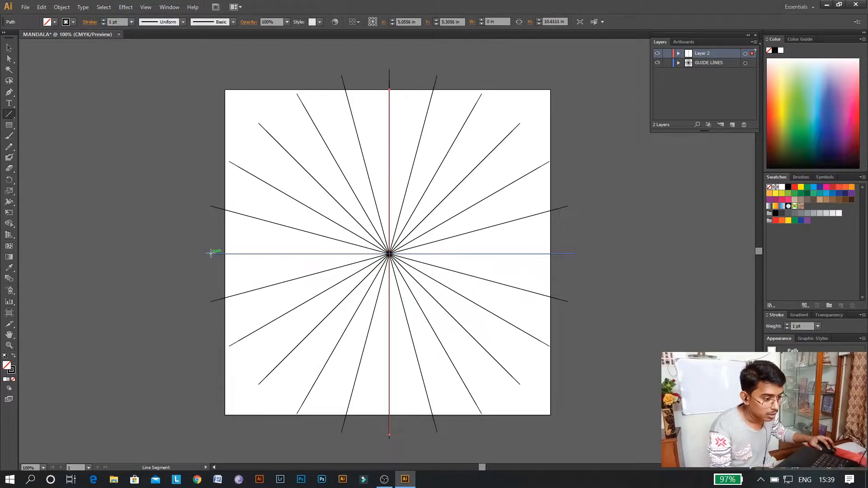
{"action": "left_click_drag", "start_coordinate": [211, 253], "coordinate": [573, 253]}
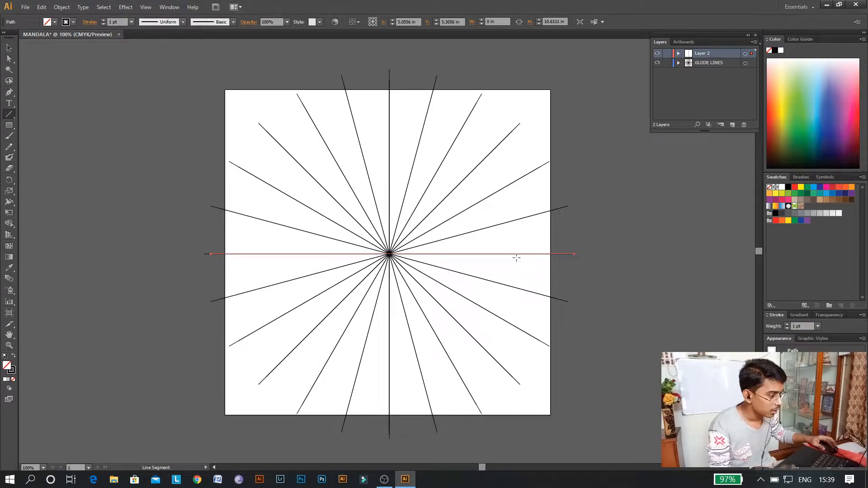
Select the crossed lines on both layers, align their centers horizontally and vertically, and deselect them.
{"action": "left_click", "coordinate": [9, 48]}
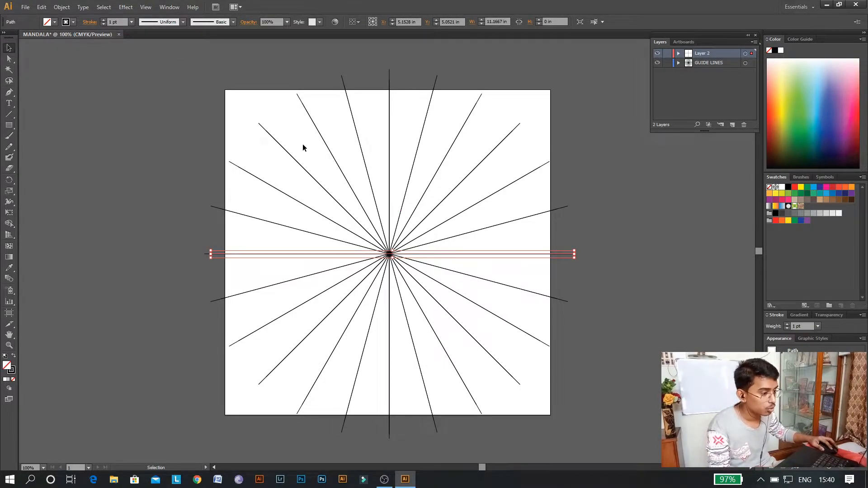
{"action": "left_click_drag", "start_coordinate": [304, 140], "coordinate": [476, 359]}
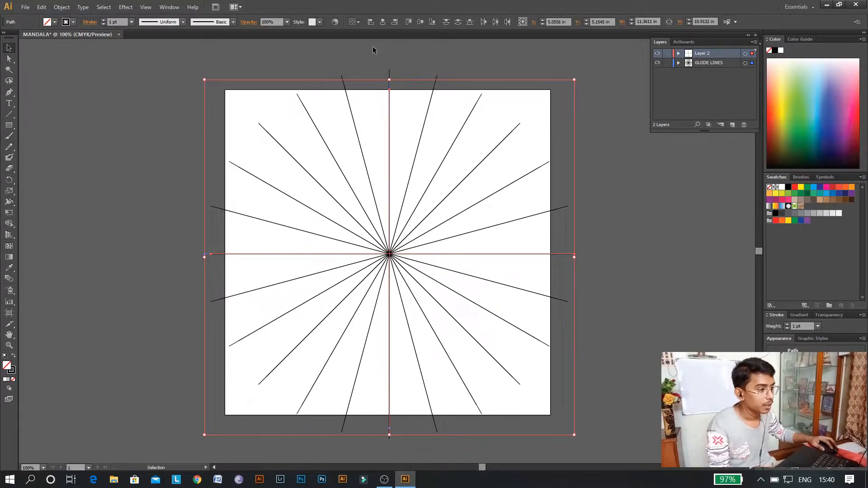
{"action": "left_click", "coordinate": [386, 27]}
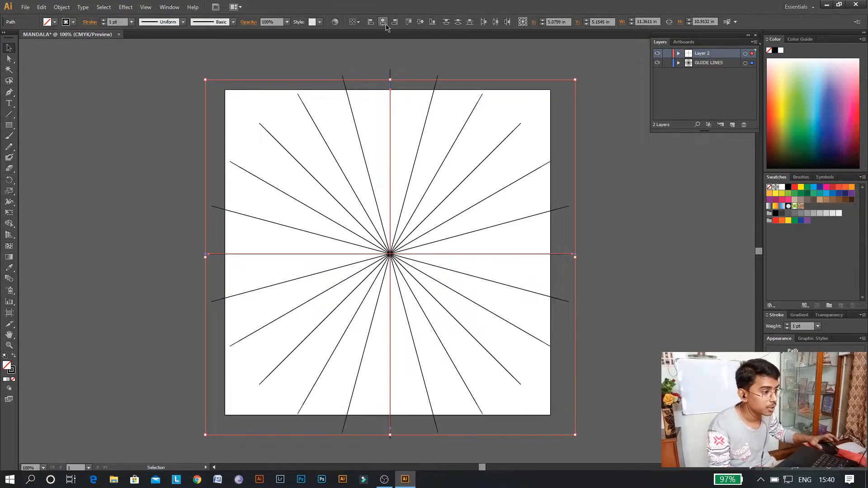
{"action": "left_click", "coordinate": [421, 23]}
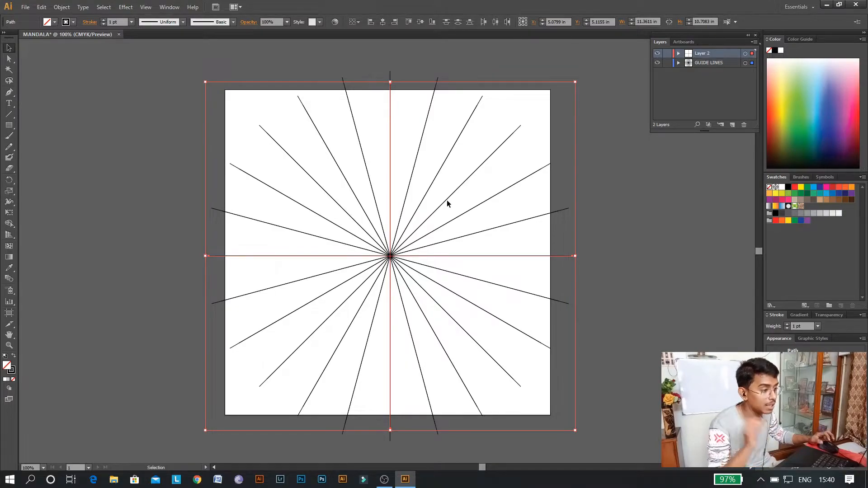
{"action": "left_click", "coordinate": [608, 208]}
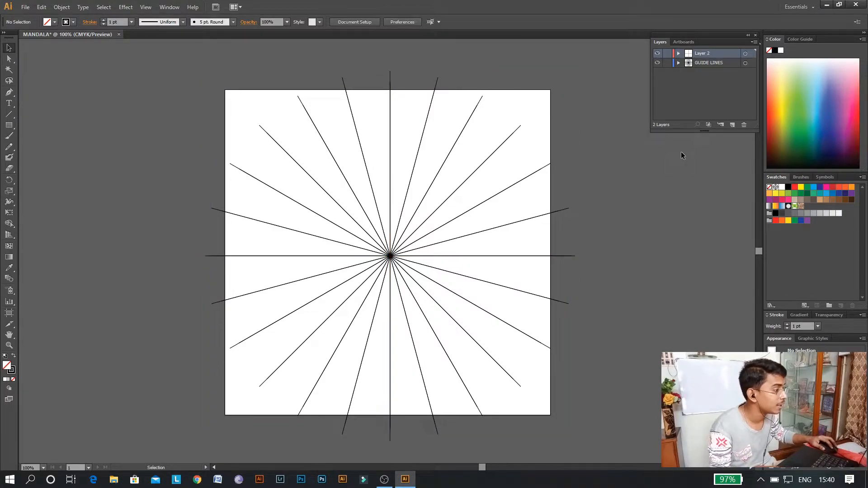
Lock the GUIDE LINES layer and make Layer 2 the active layer.
{"action": "left_click", "coordinate": [713, 65]}
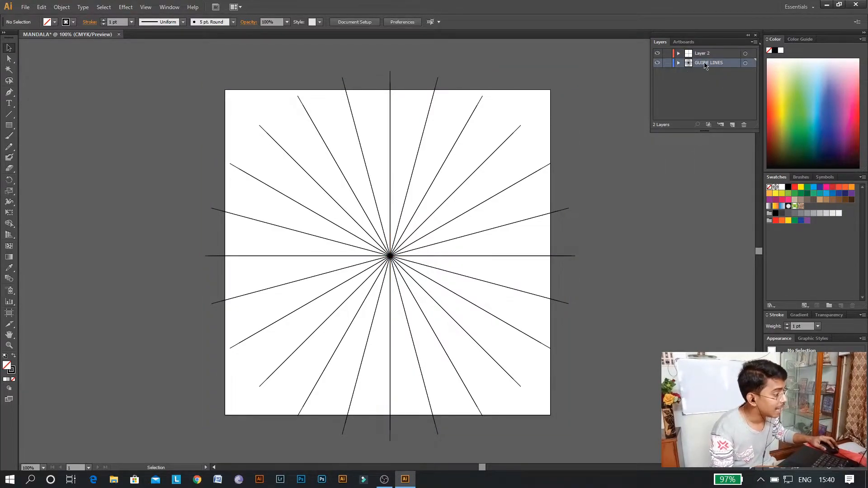
{"action": "left_click", "coordinate": [667, 63]}
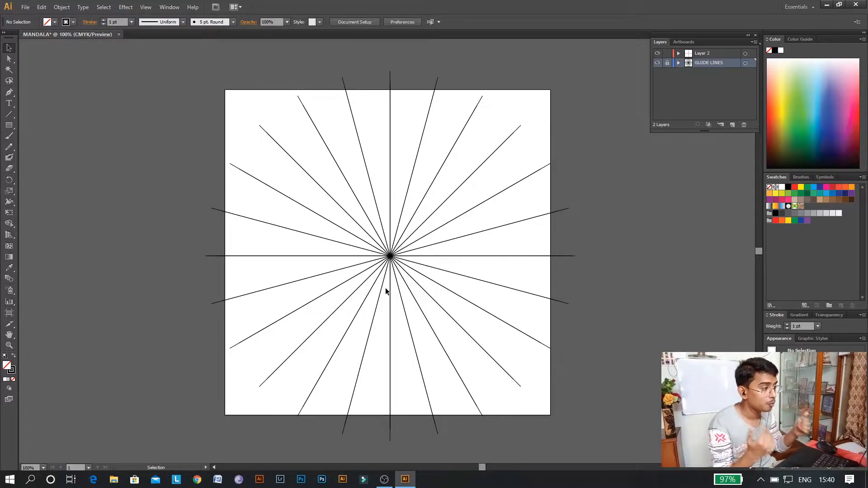
{"action": "left_click", "coordinate": [722, 53]}
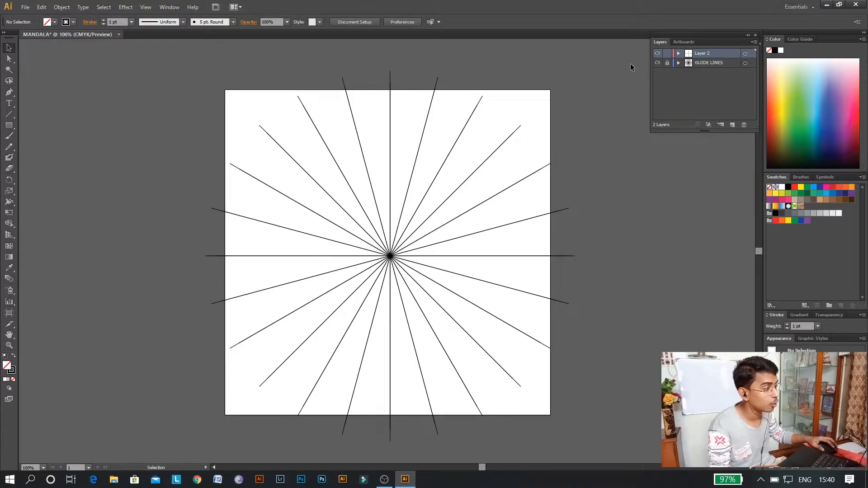
Start a Pen path with an anchor on the vertical guide, about 1.1 in above the center of the radial lines.
{"action": "left_click", "coordinate": [9, 92]}
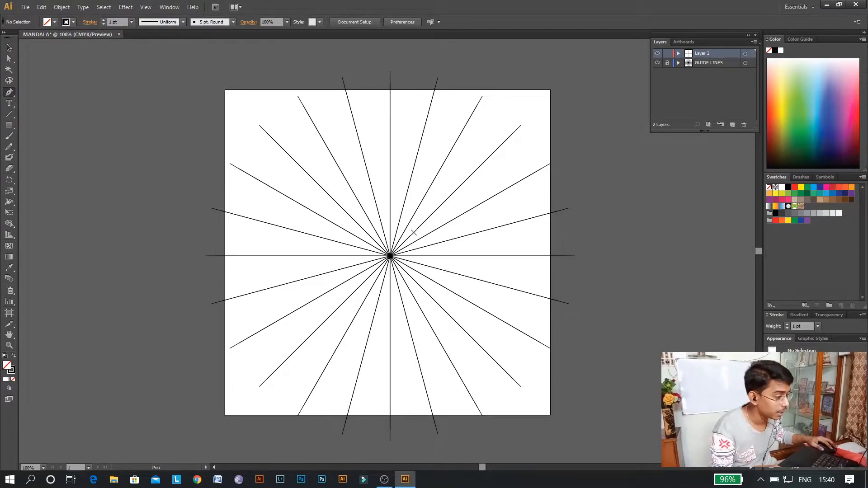
{"action": "key", "text": "Caps_Lock"}
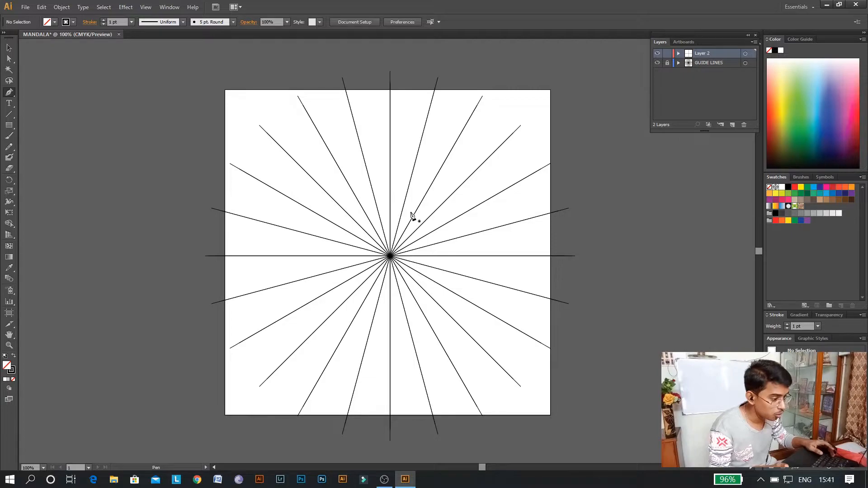
{"action": "key", "text": "ctrl+equal"}
{"action": "key", "text": "ctrl+equal"}
{"action": "key", "text": "ctrl+equal"}
{"action": "key", "text": "ctrl+equal"}
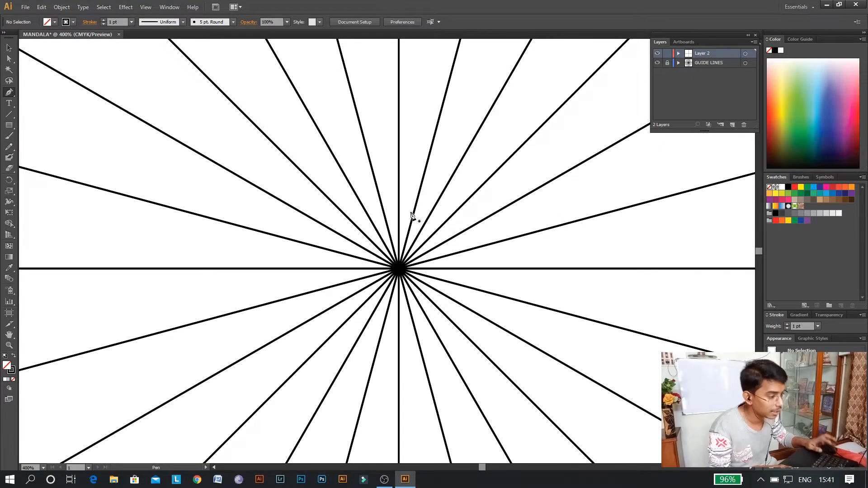
{"action": "left_click", "coordinate": [399, 130]}
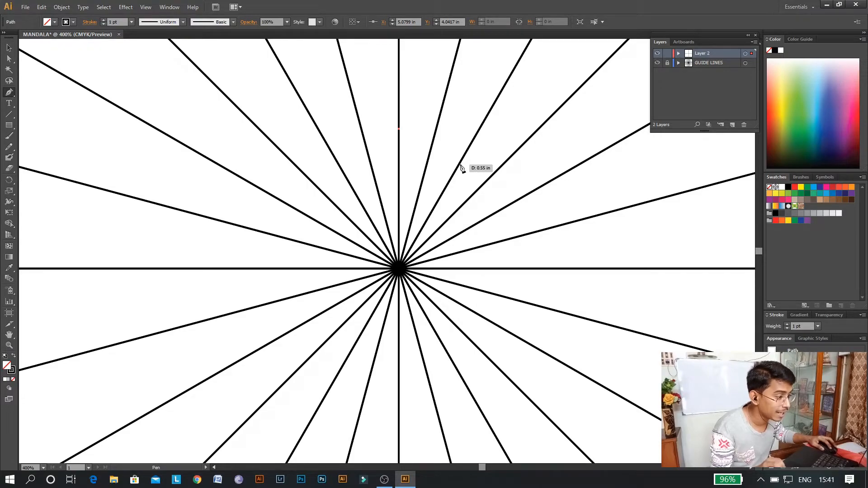
{"action": "left_click", "coordinate": [430, 154]}
{"action": "left_click_drag", "start_coordinate": [431, 155], "coordinate": [461, 150]}
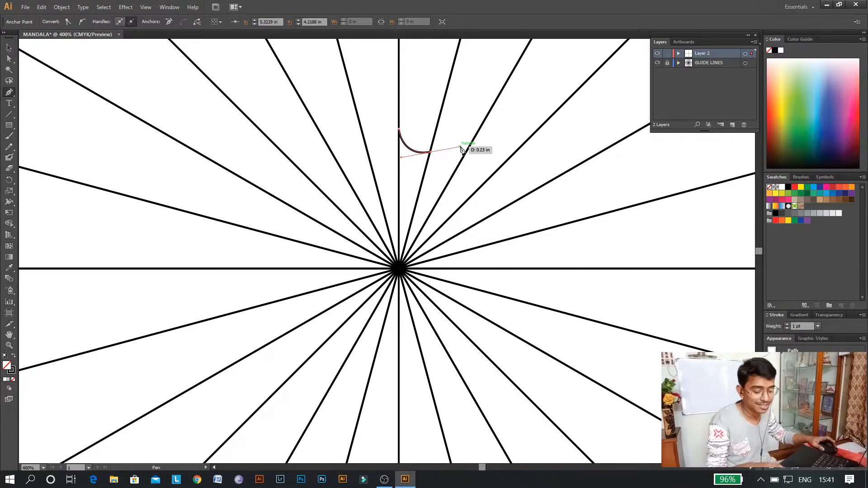
{"action": "key", "text": "ctrl+z"}
{"action": "key", "text": "ctrl+z"}
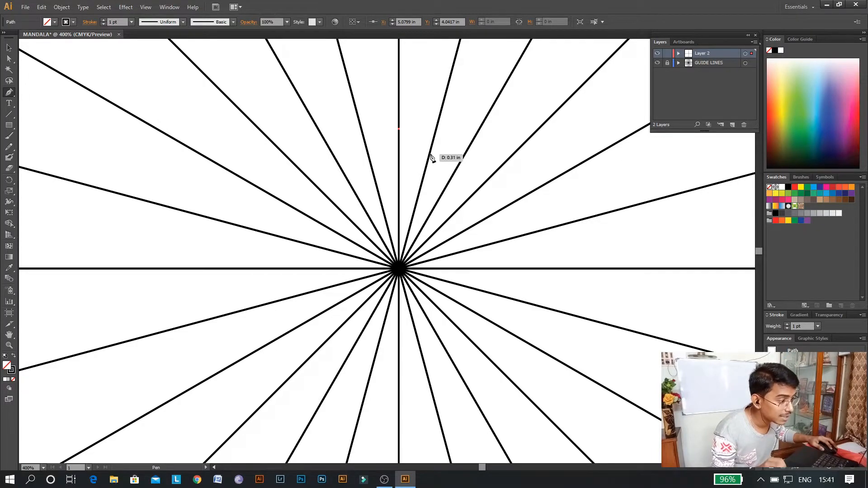
Curve the path inward to an anchor at about X 5.32 in, Y 4.24 in on the next guide clockwise, and deselect it.
{"action": "left_click_drag", "start_coordinate": [429, 158], "coordinate": [458, 149]}
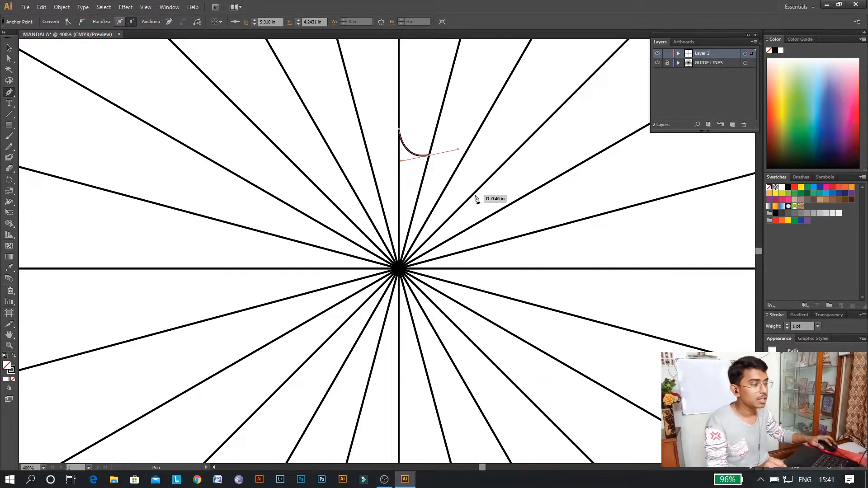
{"action": "left_click", "coordinate": [103, 7]}
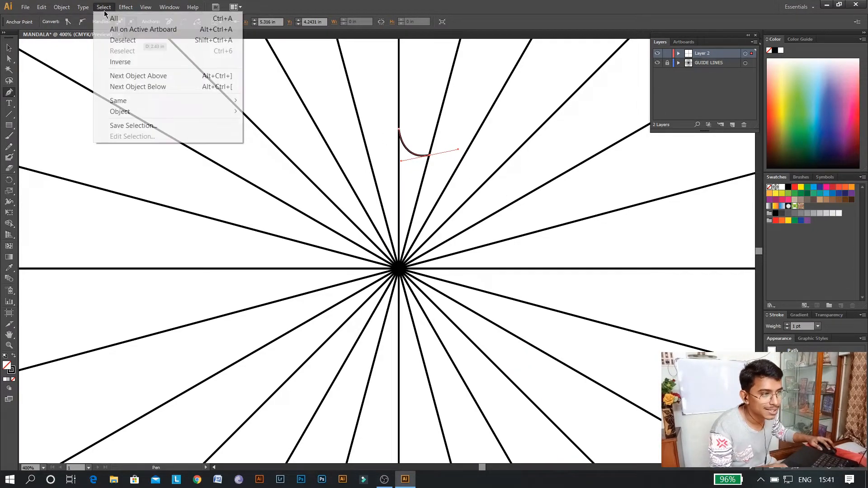
{"action": "left_click", "coordinate": [112, 41]}
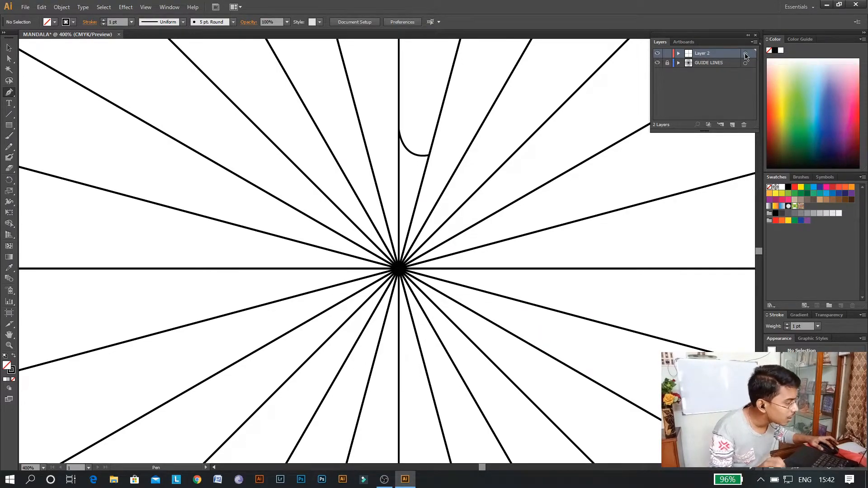
Target all of Layer 2 and apply a Transform effect with Reflect X and 1 copy, checking the preview.
{"action": "left_click", "coordinate": [745, 54]}
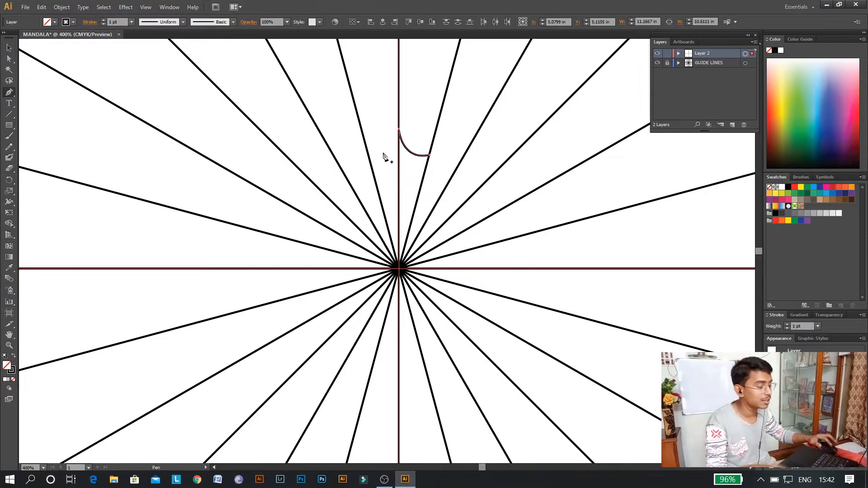
{"action": "key", "text": "ctrl+0"}
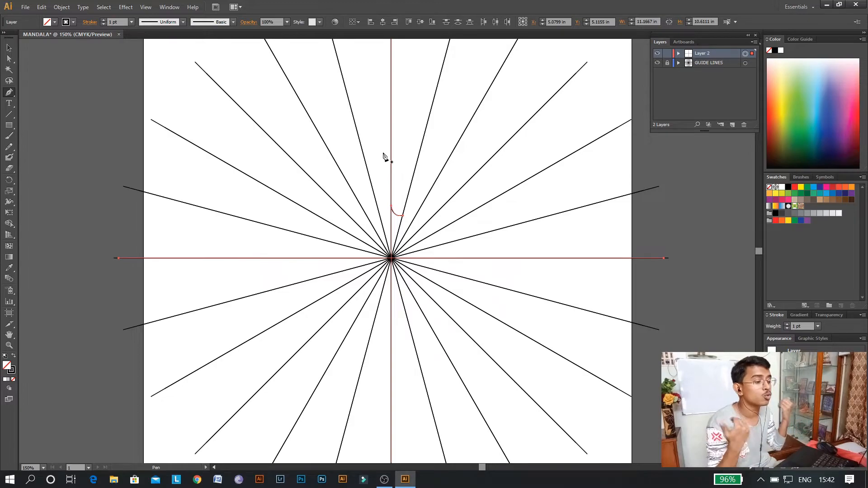
{"action": "left_click", "coordinate": [135, 8]}
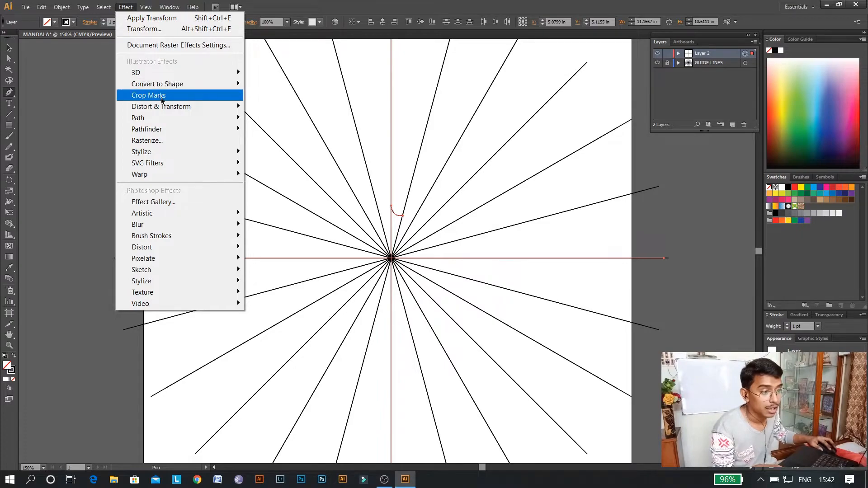
{"action": "mouse_move", "coordinate": [176, 107]}
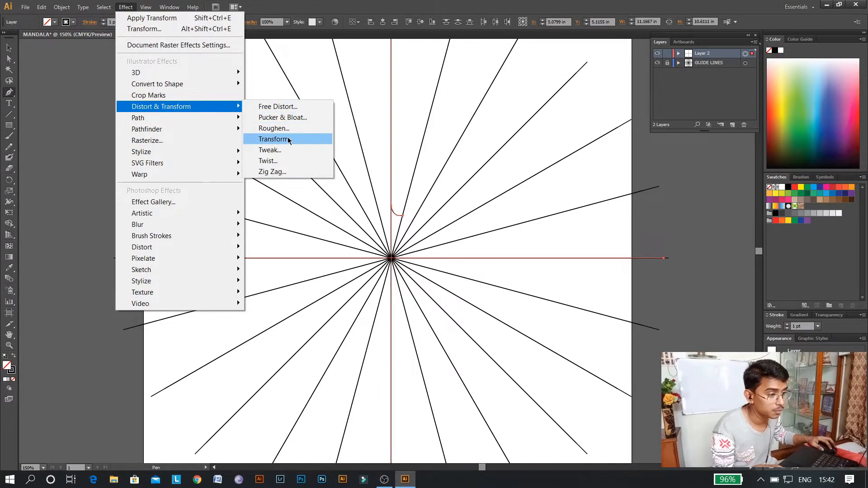
{"action": "left_click", "coordinate": [289, 140]}
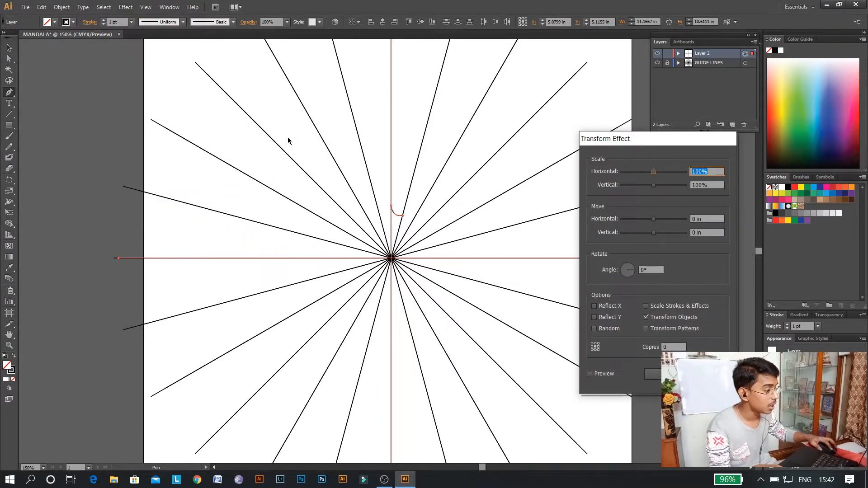
{"action": "left_click", "coordinate": [609, 307]}
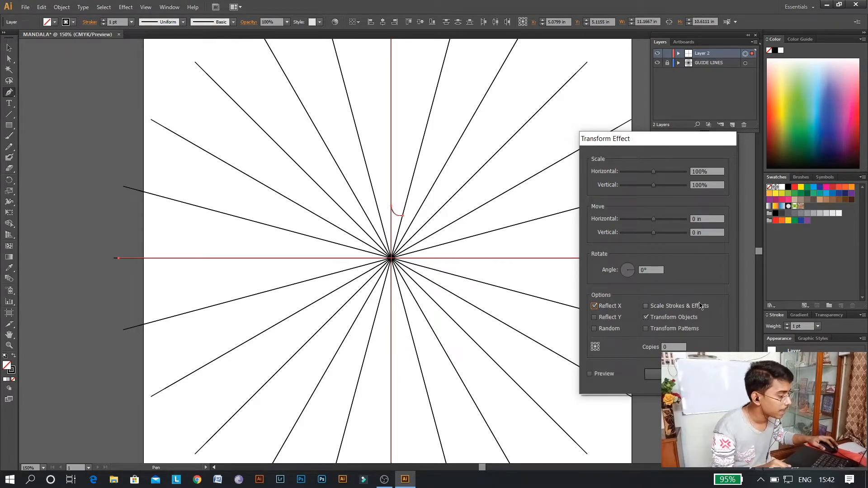
{"action": "left_click", "coordinate": [671, 347]}
{"action": "type", "text": "1"}
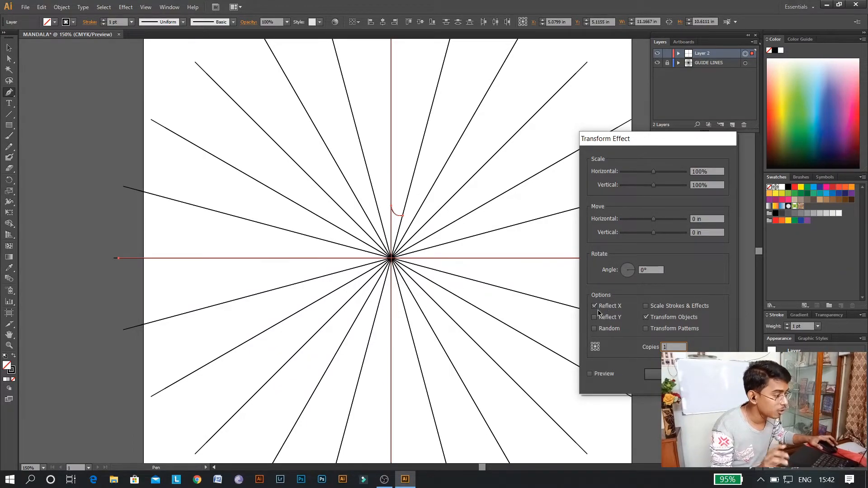
{"action": "left_click", "coordinate": [590, 373]}
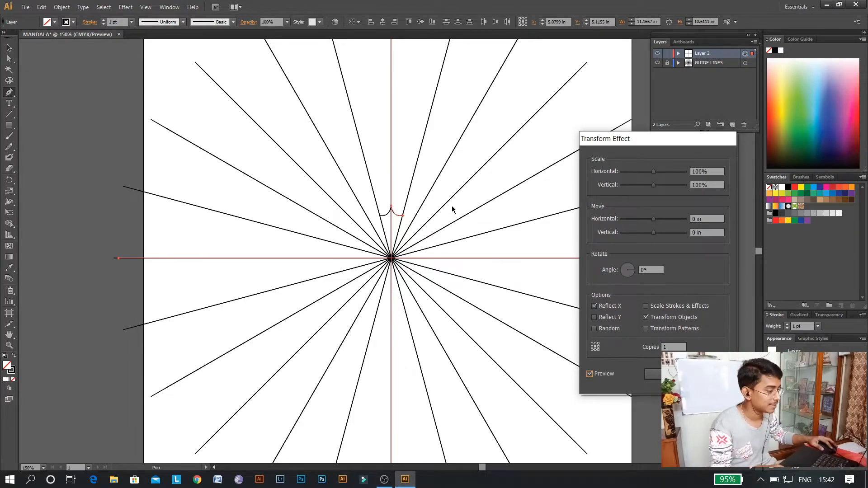
{"action": "left_click", "coordinate": [650, 373]}
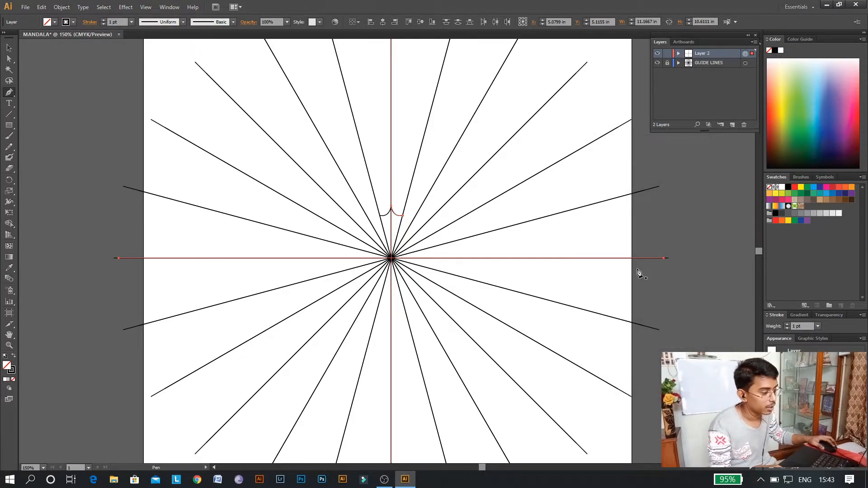
Add a second Transform effect to Layer 2 with a 30° rotation angle and 11 copies, checking the preview.
{"action": "left_click", "coordinate": [124, 7]}
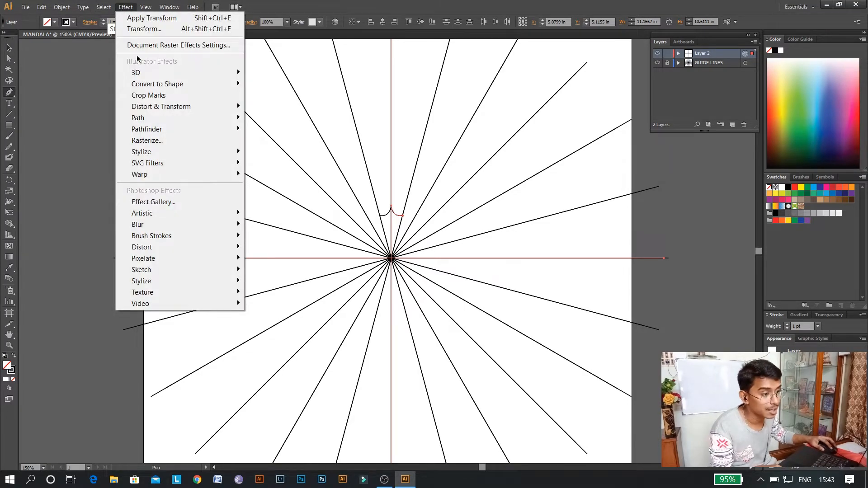
{"action": "mouse_move", "coordinate": [171, 111]}
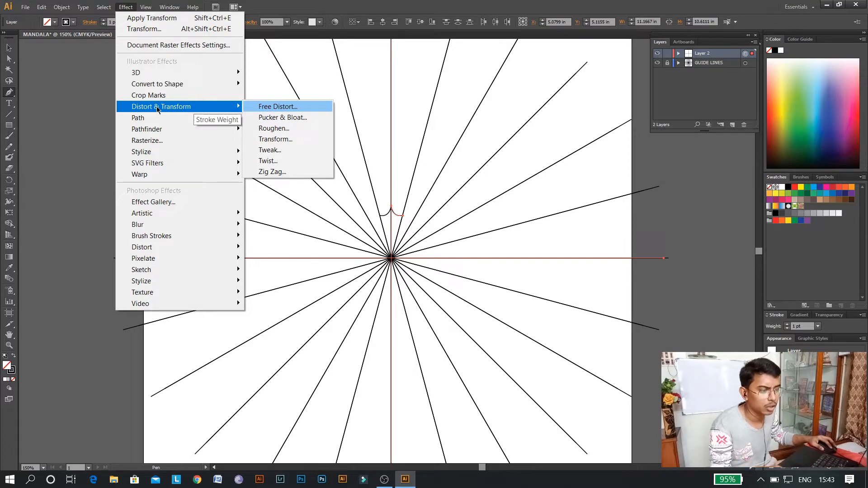
{"action": "left_click", "coordinate": [295, 140]}
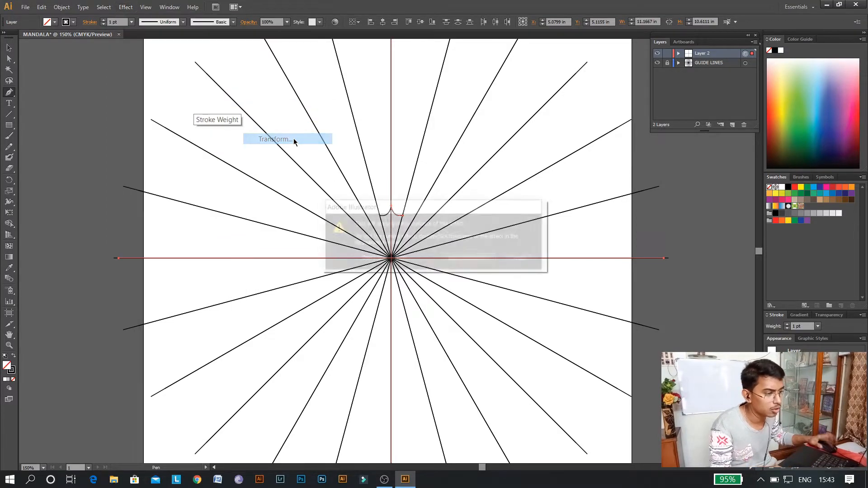
{"action": "left_click", "coordinate": [472, 260]}
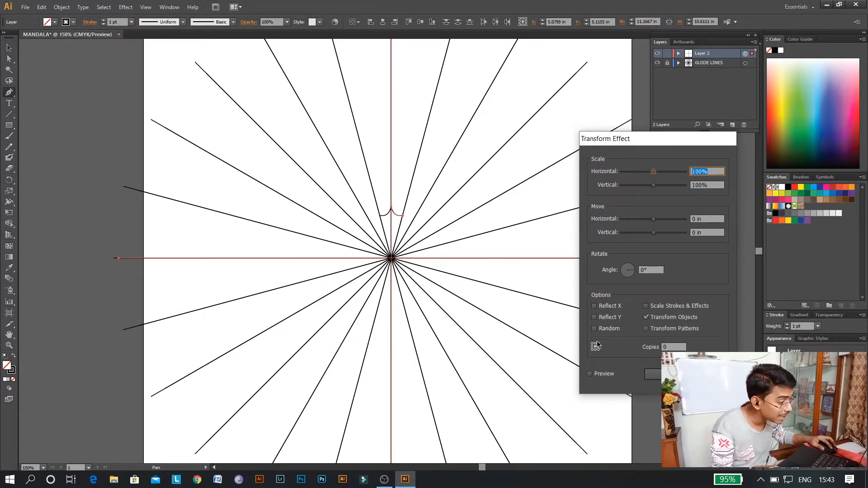
{"action": "left_click", "coordinate": [673, 347]}
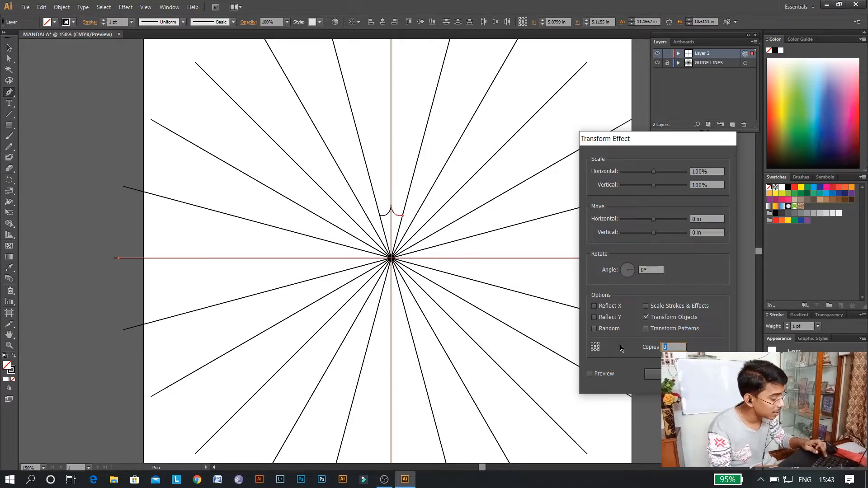
{"action": "type", "text": "11"}
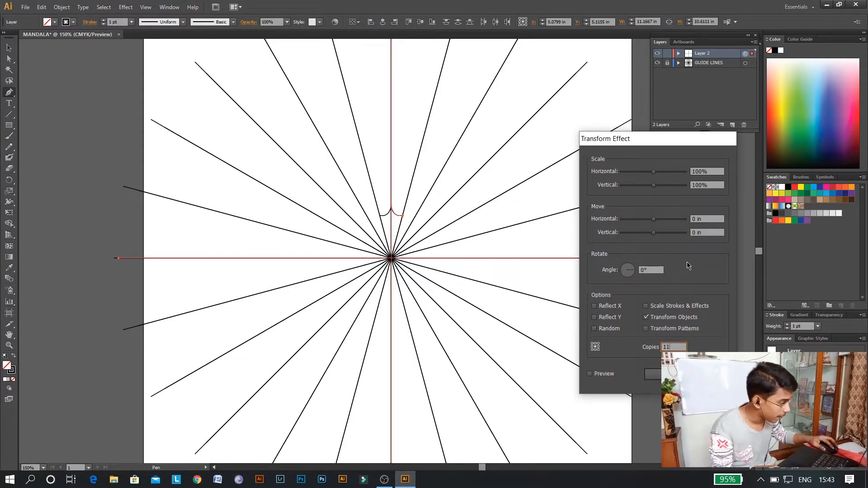
{"action": "left_click", "coordinate": [651, 270]}
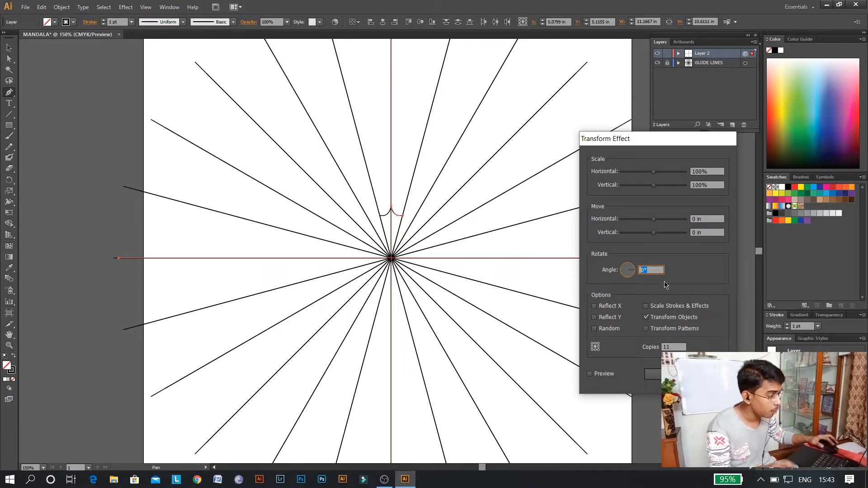
{"action": "type", "text": "30"}
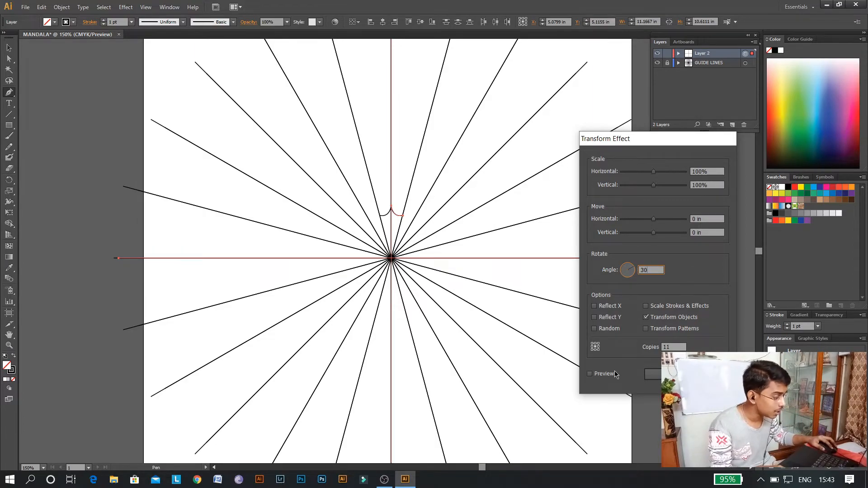
{"action": "left_click", "coordinate": [590, 375]}
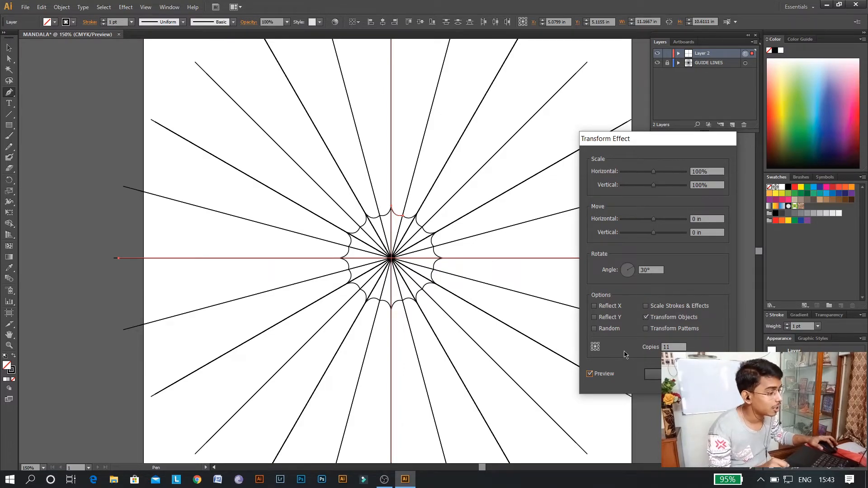
{"action": "key", "text": "Return"}
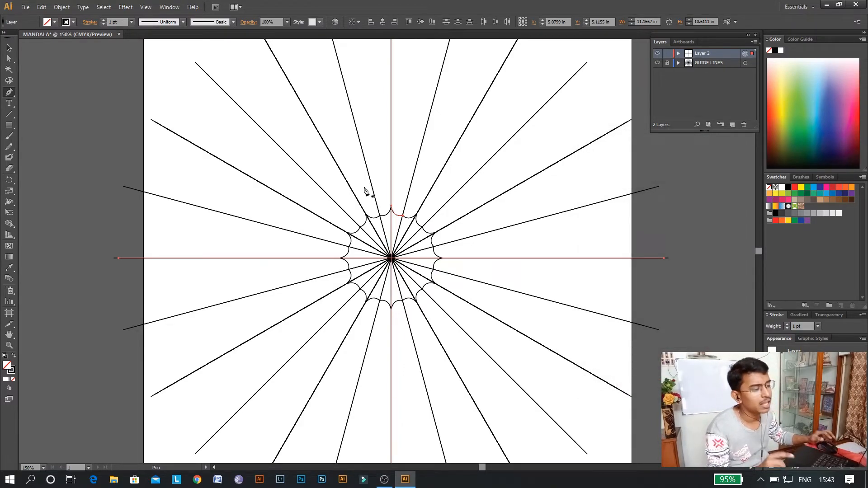
Draw a rectangle about 1.27 × 5.12 in from the vertical guide at the artboard's upper edge down to the radial center.
{"action": "key", "text": "ctrl+minus"}
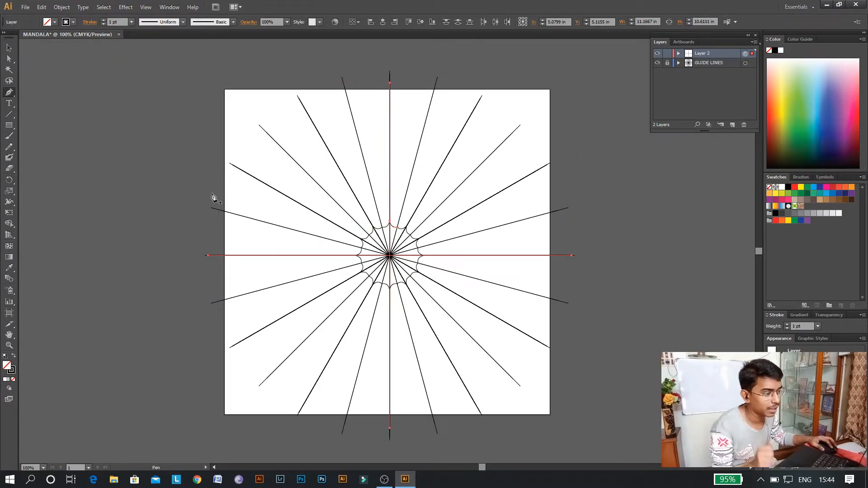
{"action": "left_click", "coordinate": [9, 126]}
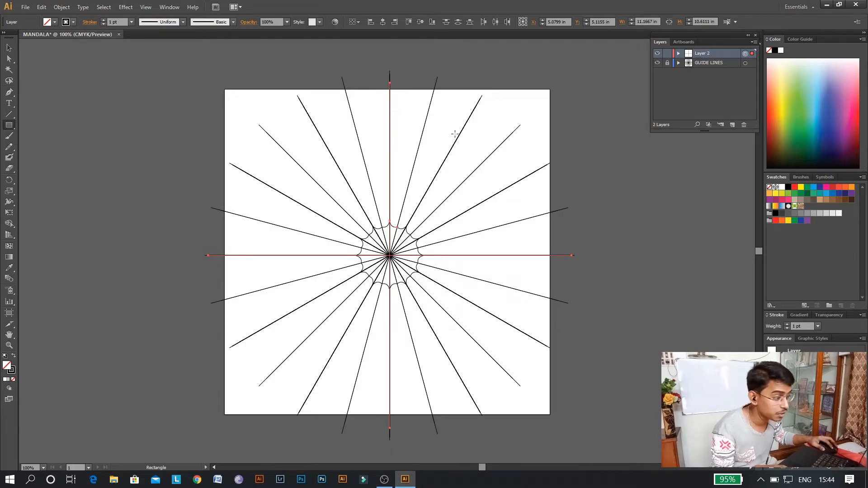
{"action": "key", "text": "ctrl"}
{"action": "key", "text": "ctrl+plus"}
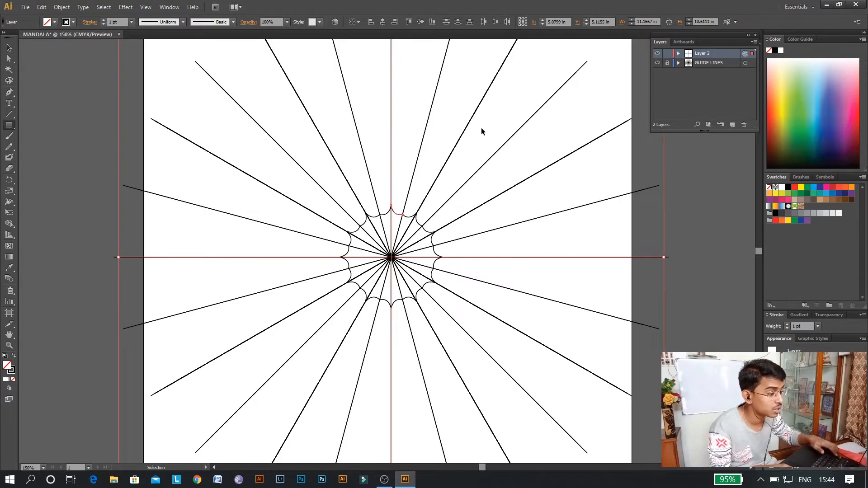
{"action": "scroll", "coordinate": [482, 113], "scroll_direction": "up", "scroll_amount": 2}
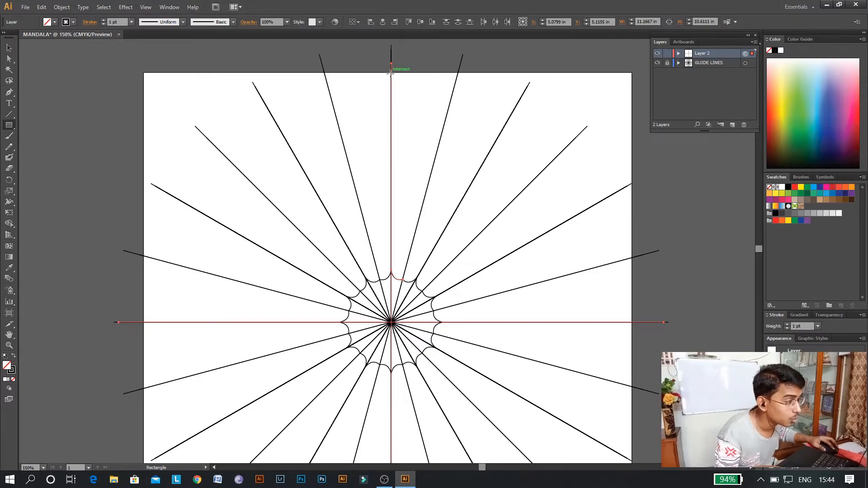
{"action": "left_click_drag", "start_coordinate": [391, 72], "coordinate": [453, 323]}
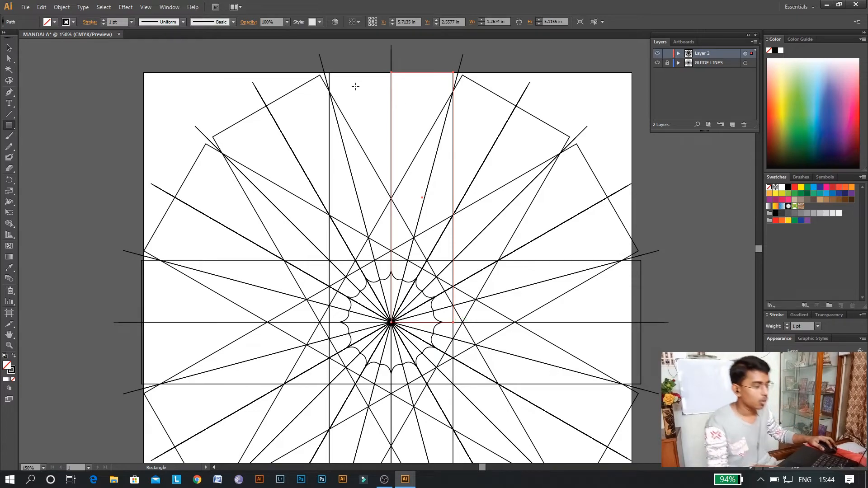
Delete the rectangle's lower-right anchor point so the shape becomes a triangle ending at the radial center.
{"action": "left_click", "coordinate": [11, 96]}
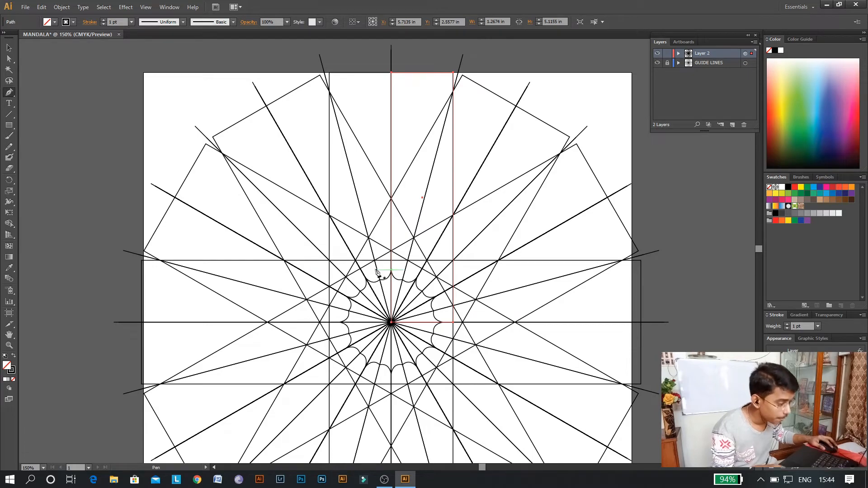
{"action": "key", "text": "ctrl+plus"}
{"action": "key", "text": "ctrl+plus"}
{"action": "key", "text": "ctrl+plus"}
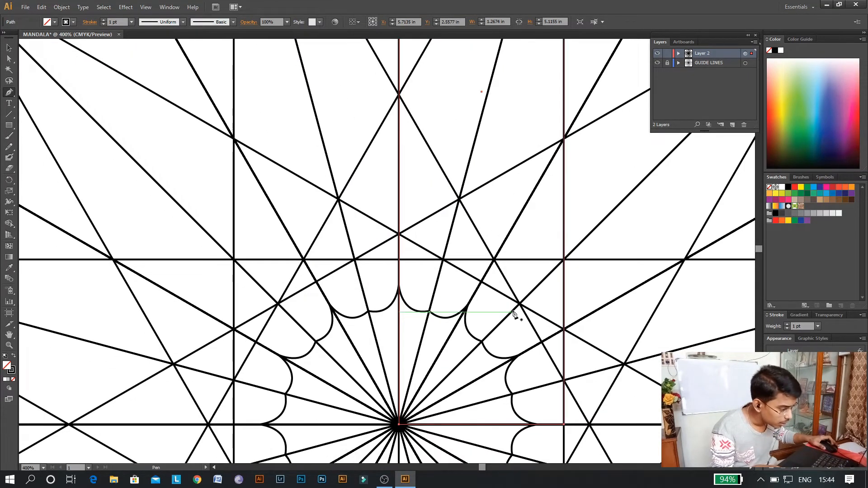
{"action": "scroll", "coordinate": [550, 340], "scroll_direction": "down", "scroll_amount": 3}
{"action": "scroll", "coordinate": [550, 339], "scroll_direction": "down", "scroll_amount": 1}
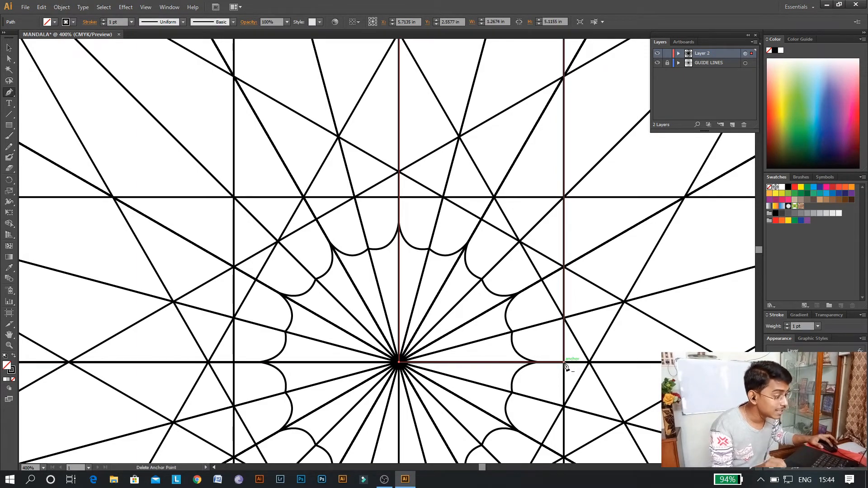
{"action": "left_click", "coordinate": [565, 363]}
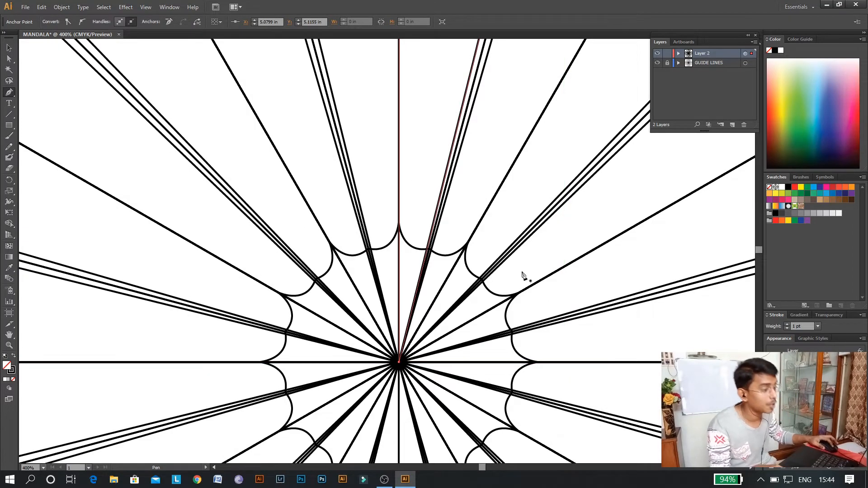
Move the triangle's upper-right anchor horizontally onto the adjacent radial guide, at about X 6.45 in, Y 0 in.
{"action": "key", "text": "ctrl+minus"}
{"action": "key", "text": "ctrl+minus"}
{"action": "key", "text": "ctrl+minus"}
{"action": "key", "text": "ctrl+minus"}
{"action": "key", "text": "ctrl+minus"}
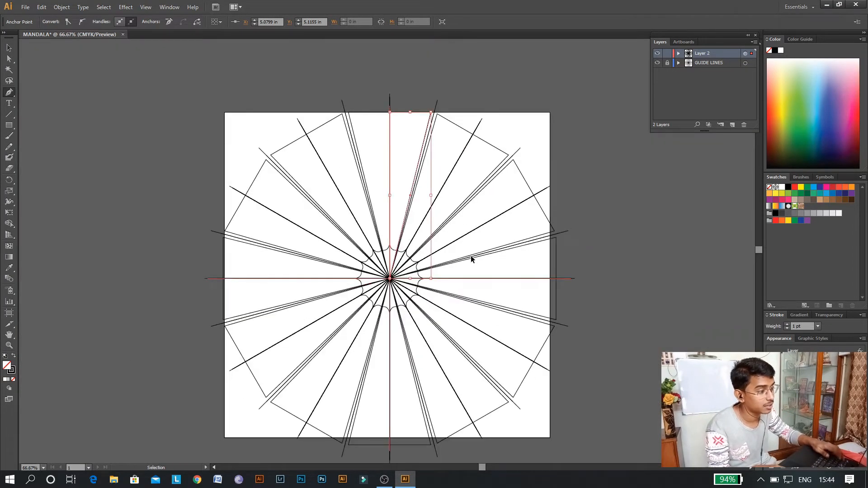
{"action": "scroll", "coordinate": [471, 259], "scroll_direction": "up", "scroll_amount": 2}
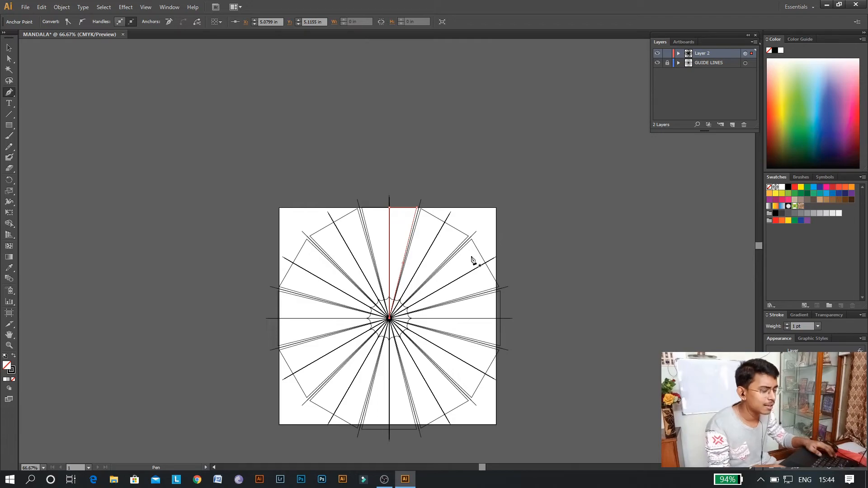
{"action": "key", "text": "ctrl+plus"}
{"action": "key", "text": "ctrl+plus"}
{"action": "key", "text": "ctrl+plus"}
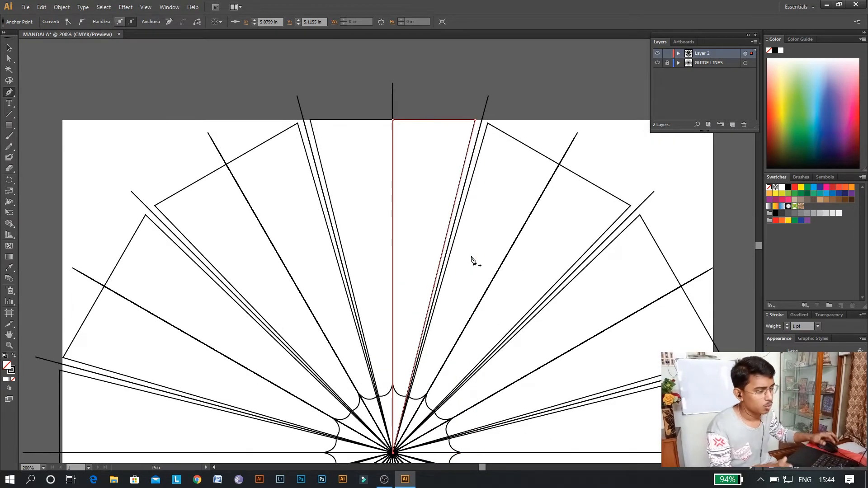
{"action": "scroll", "coordinate": [515, 234], "scroll_direction": "up", "scroll_amount": 1}
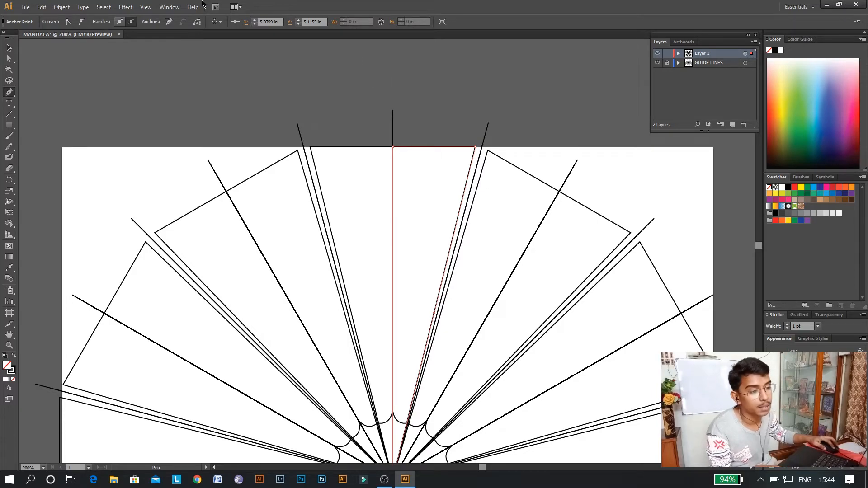
{"action": "left_click", "coordinate": [9, 59]}
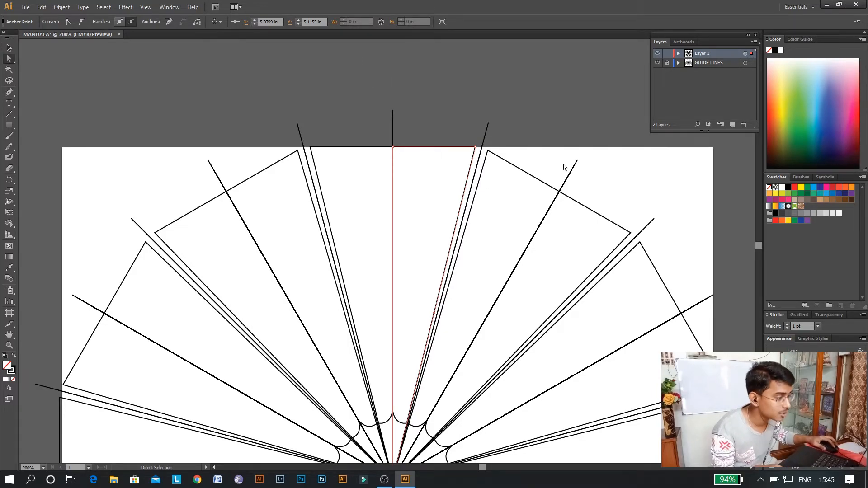
{"action": "key", "text": "ctrl+plus"}
{"action": "key", "text": "ctrl+plus"}
{"action": "key", "text": "ctrl+plus"}
{"action": "scroll", "coordinate": [566, 153], "scroll_direction": "up", "scroll_amount": 2}
{"action": "scroll", "coordinate": [571, 66], "scroll_direction": "up", "scroll_amount": 5}
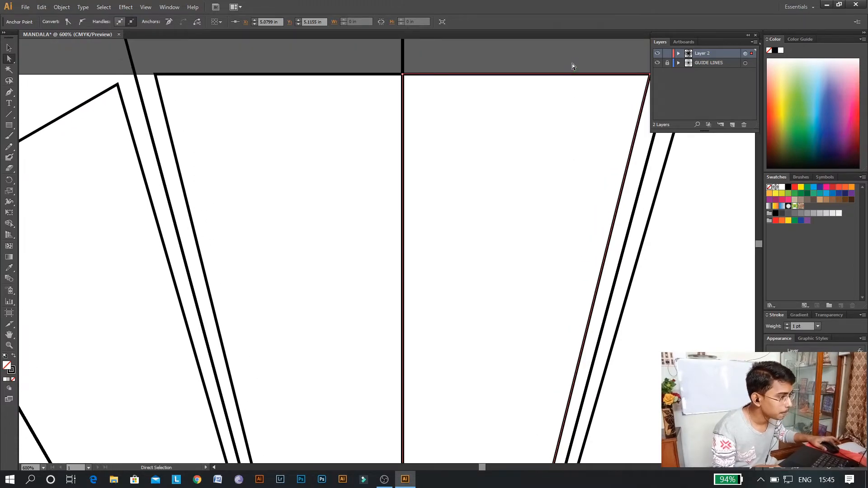
{"action": "scroll", "coordinate": [571, 66], "scroll_direction": "up", "scroll_amount": 4}
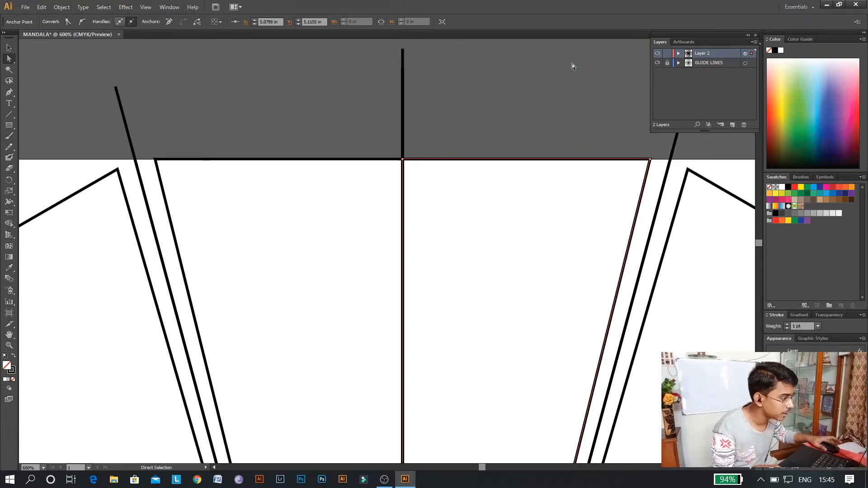
{"action": "scroll", "coordinate": [571, 66], "scroll_direction": "up", "scroll_amount": 1}
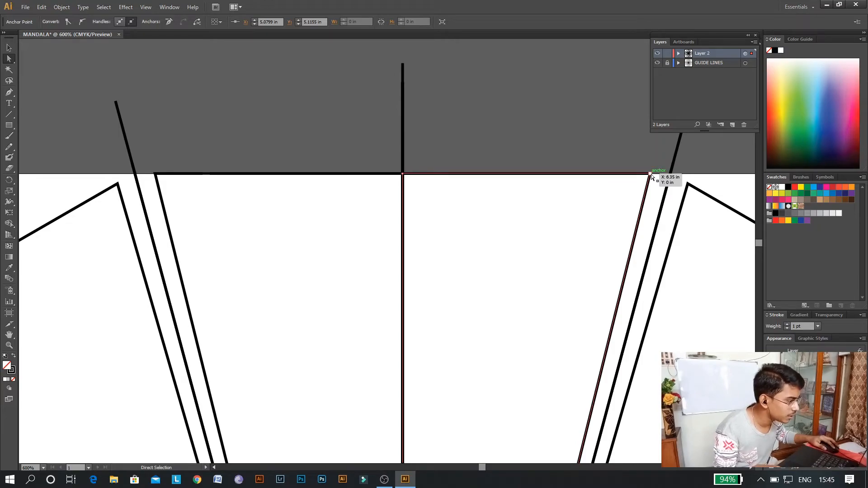
{"action": "left_click_drag", "start_coordinate": [650, 176], "coordinate": [671, 176]}
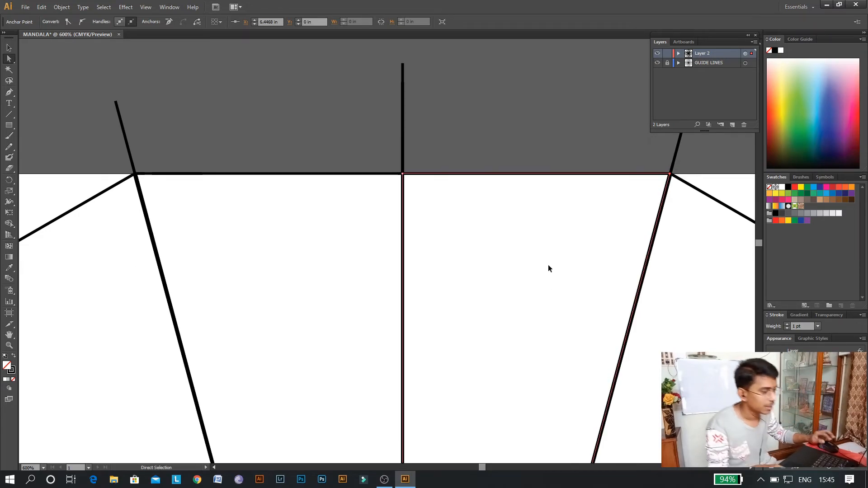
Deselect the triangle and paint three curved Paintbrush strokes outside the inner ring, two above the center and one below it.
{"action": "scroll", "coordinate": [548, 265], "scroll_direction": "down", "scroll_amount": 5, "text": "alt"}
{"action": "scroll", "coordinate": [538, 253], "scroll_direction": "down", "scroll_amount": 2}
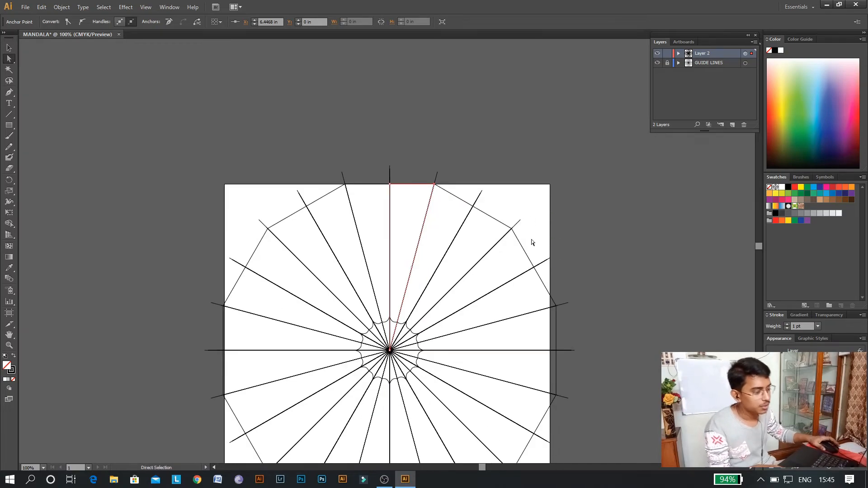
{"action": "scroll", "coordinate": [528, 262], "scroll_direction": "down", "scroll_amount": 5}
{"action": "scroll", "coordinate": [522, 296], "scroll_direction": "up", "scroll_amount": 2}
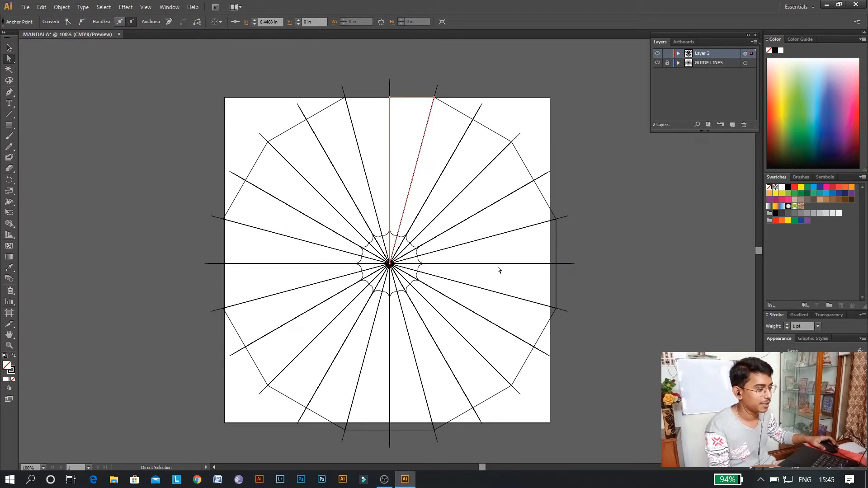
{"action": "key", "text": "v"}
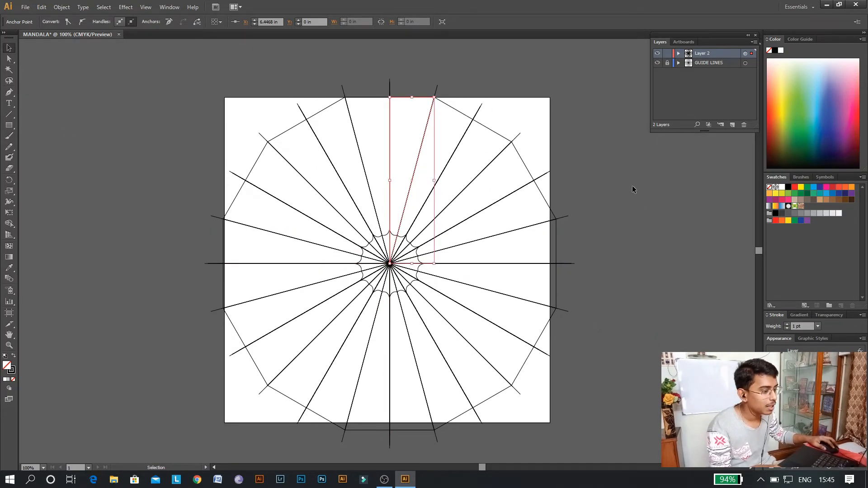
{"action": "left_click", "coordinate": [584, 157]}
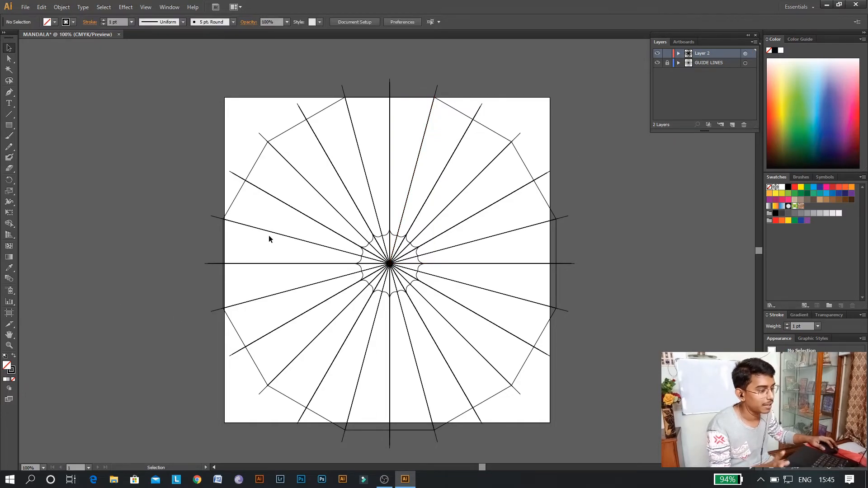
{"action": "left_click", "coordinate": [5, 138]}
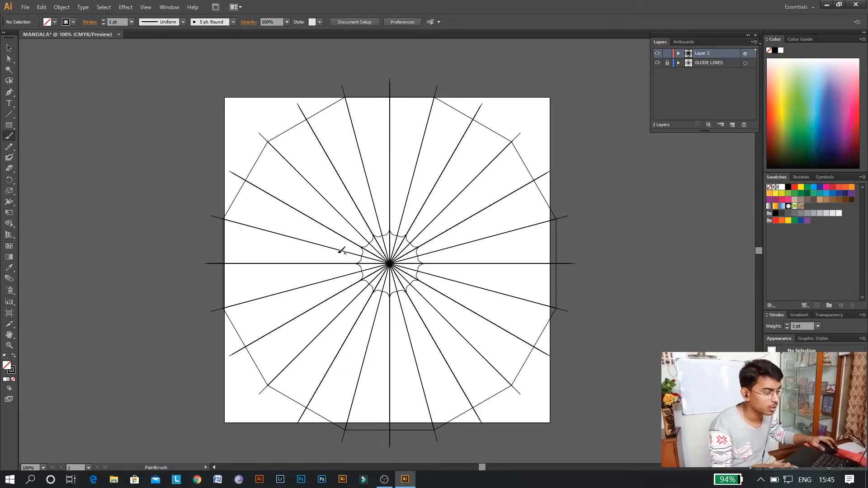
{"action": "left_click_drag", "start_coordinate": [392, 210], "coordinate": [416, 219]}
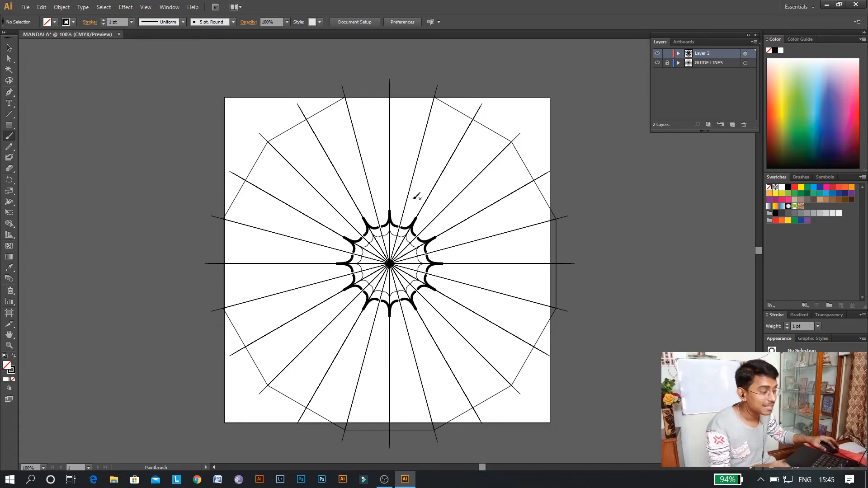
{"action": "left_click_drag", "start_coordinate": [393, 193], "coordinate": [424, 203]}
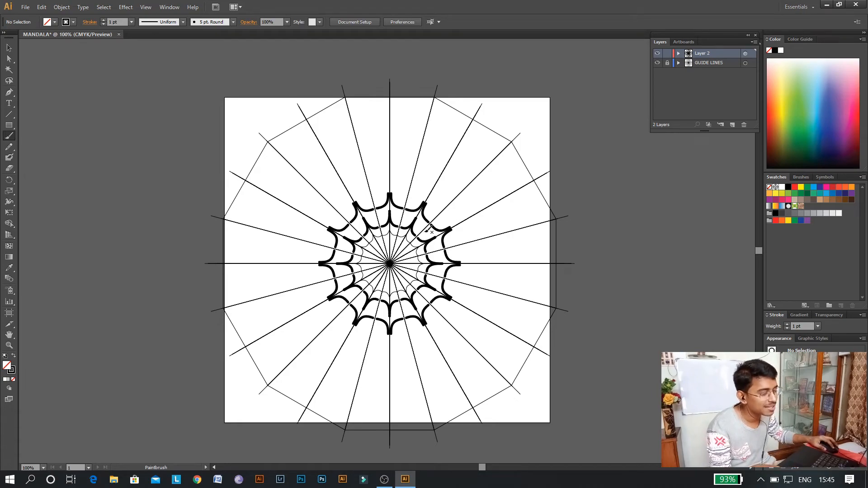
{"action": "left_click_drag", "start_coordinate": [395, 363], "coordinate": [404, 331]}
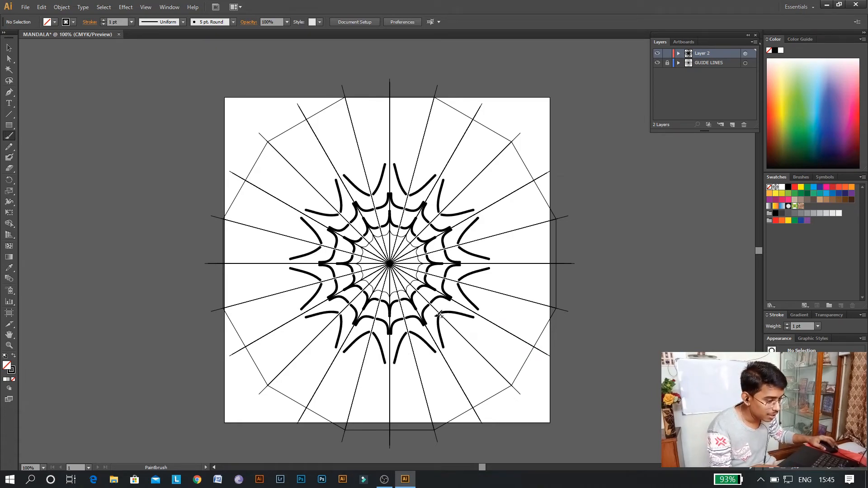